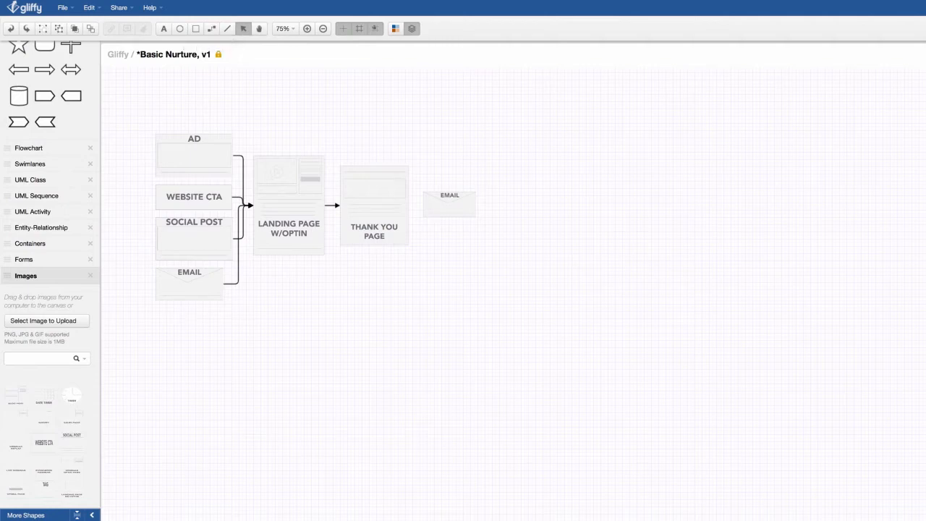
Draw a connector from the THANK YOU PAGE shape to the EMAIL shape beside it.
{"action": "left_click", "coordinate": [211, 28]}
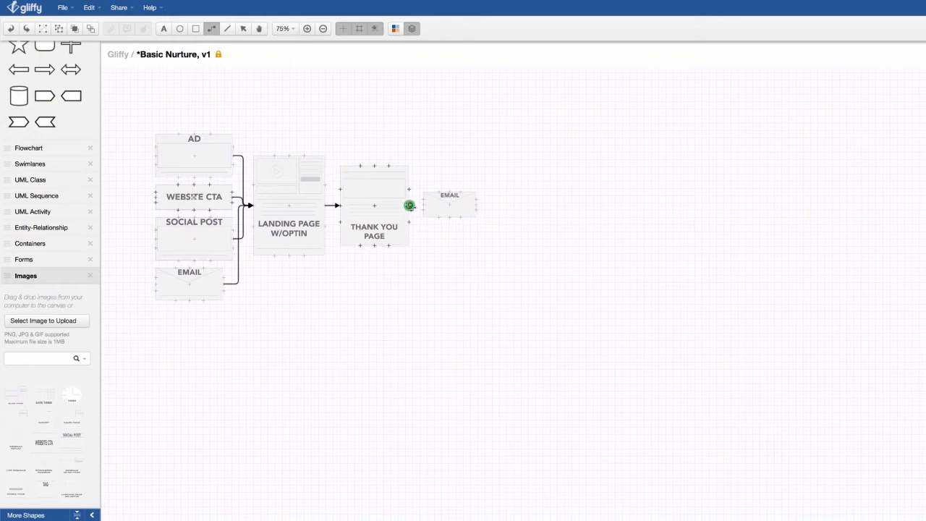
{"action": "mouse_move", "coordinate": [408, 206]}
{"action": "left_mouse_down"}
{"action": "mouse_move", "coordinate": [430, 204]}
{"action": "mouse_move", "coordinate": [417, 207]}
{"action": "left_mouse_up"}
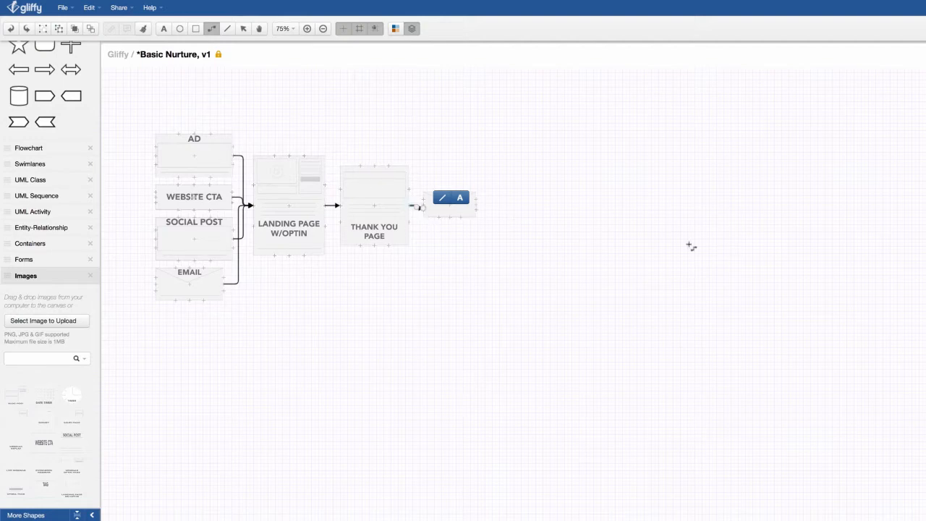
{"action": "left_click", "coordinate": [242, 29]}
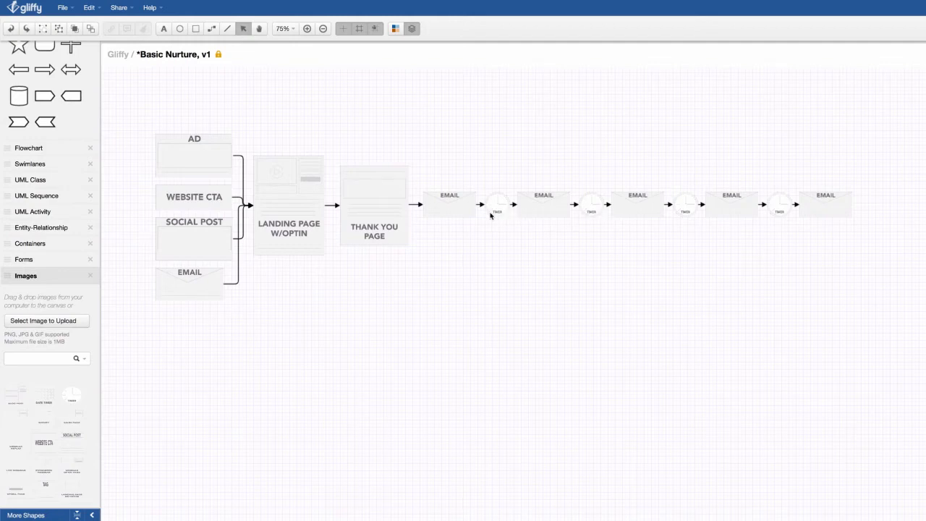
{"action": "scroll", "coordinate": [708, 233], "scroll_direction": "down", "scroll_amount": 1}
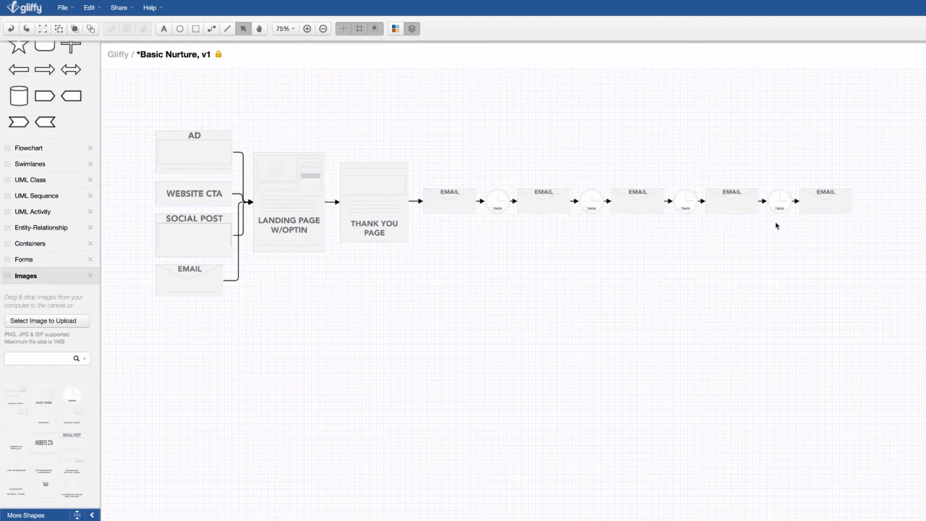
{"action": "scroll", "coordinate": [776, 226], "scroll_direction": "right", "scroll_amount": 1}
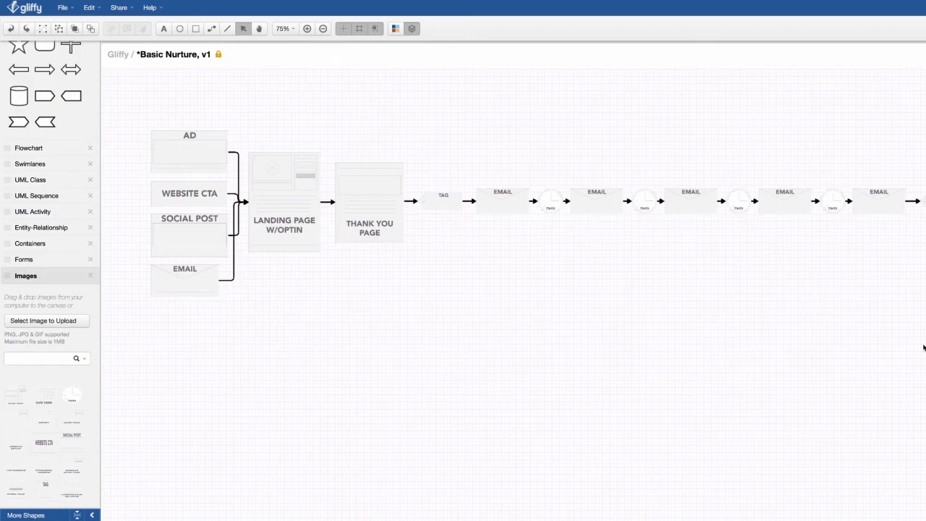
{"action": "key", "text": "ctrl+minus"}
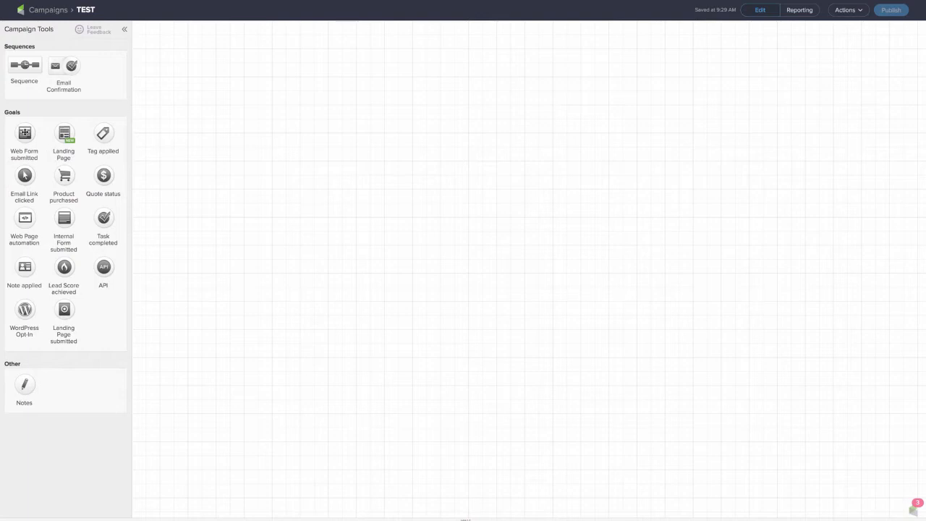
In the Infusionsoft TEST campaign, add a Web Form submitted goal to the canvas and name it OPTIN BASIC NURTURE.
{"action": "left_click_drag", "start_coordinate": [25, 132], "coordinate": [241, 128]}
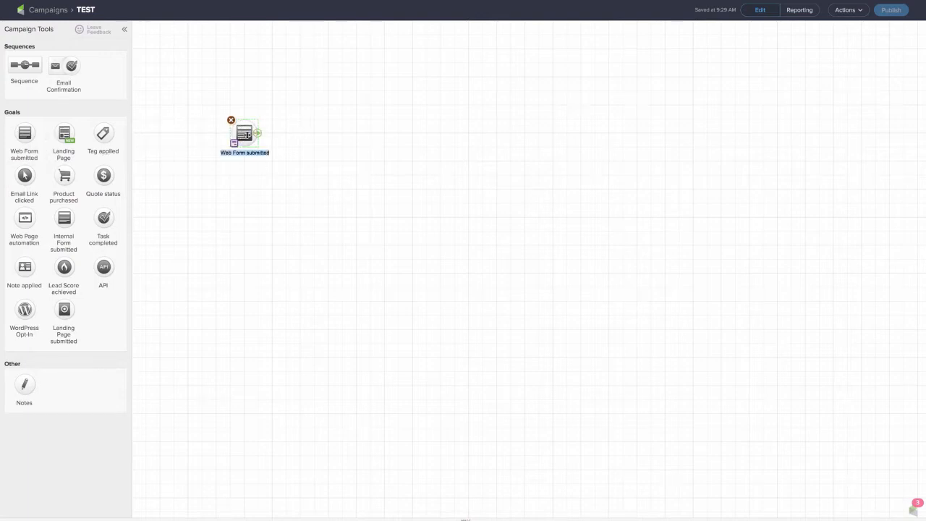
{"action": "type", "text": "OPTIN BASIC NURT"}
{"action": "type", "text": "URE"}
{"action": "left_click", "coordinate": [360, 165]}
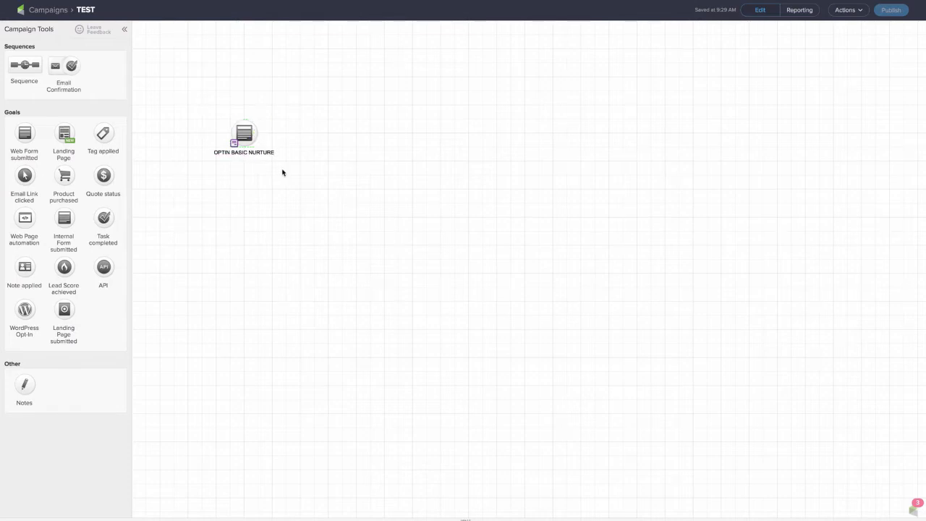
Open the OPTIN BASIC NURTURE web form and examine its fields, snippets, field snippets and formatting options.
{"action": "left_click", "coordinate": [241, 132]}
{"action": "double_click", "coordinate": [247, 137]}
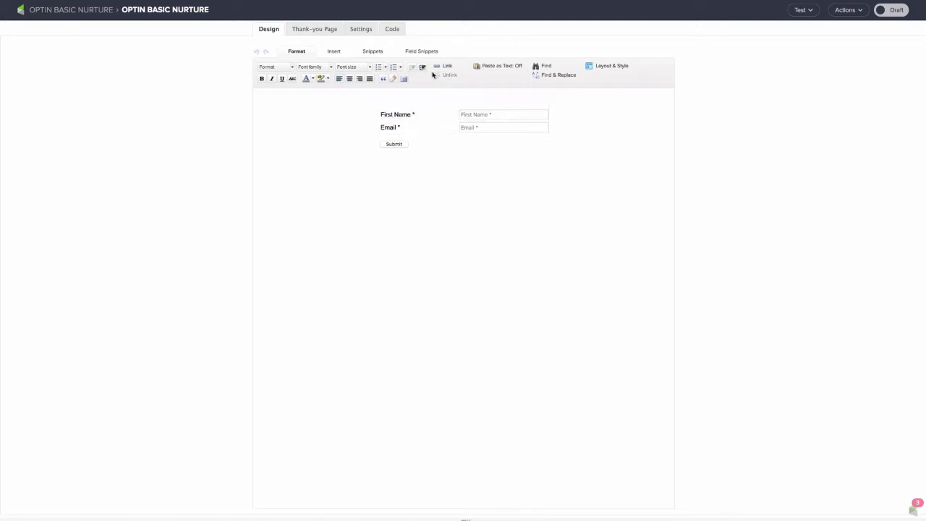
{"action": "left_click", "coordinate": [415, 50]}
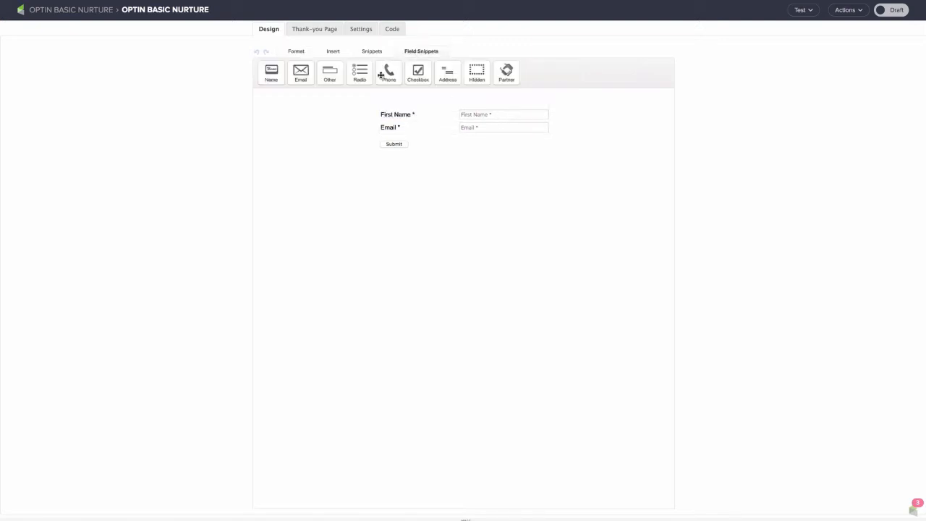
{"action": "left_click", "coordinate": [378, 50]}
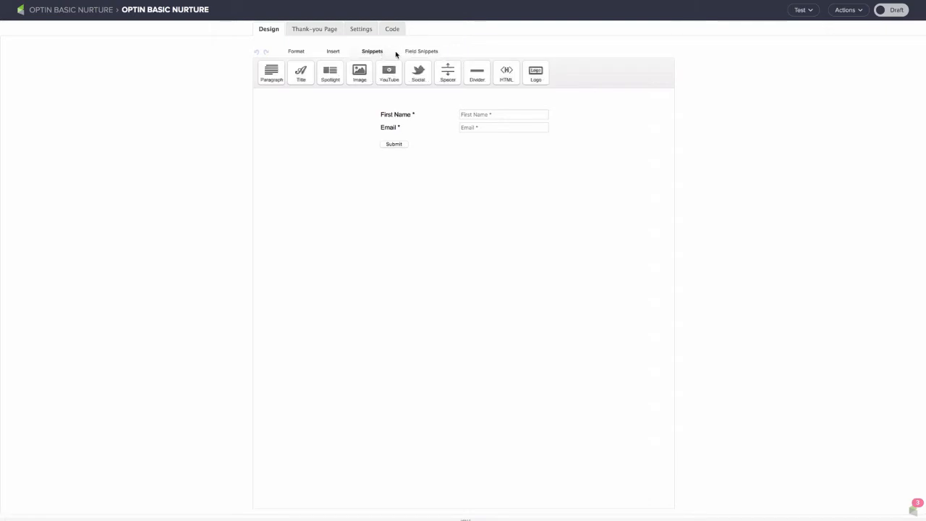
{"action": "left_click", "coordinate": [421, 53]}
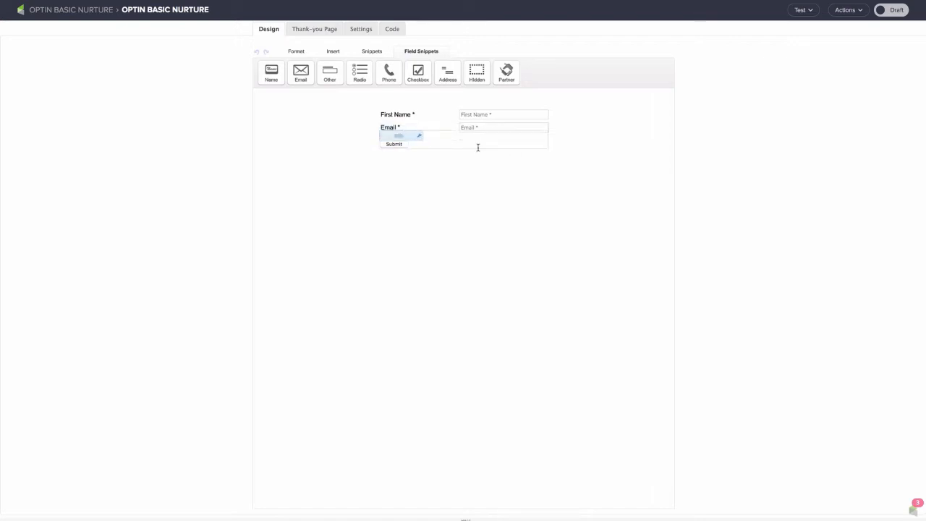
{"action": "left_click", "coordinate": [295, 51]}
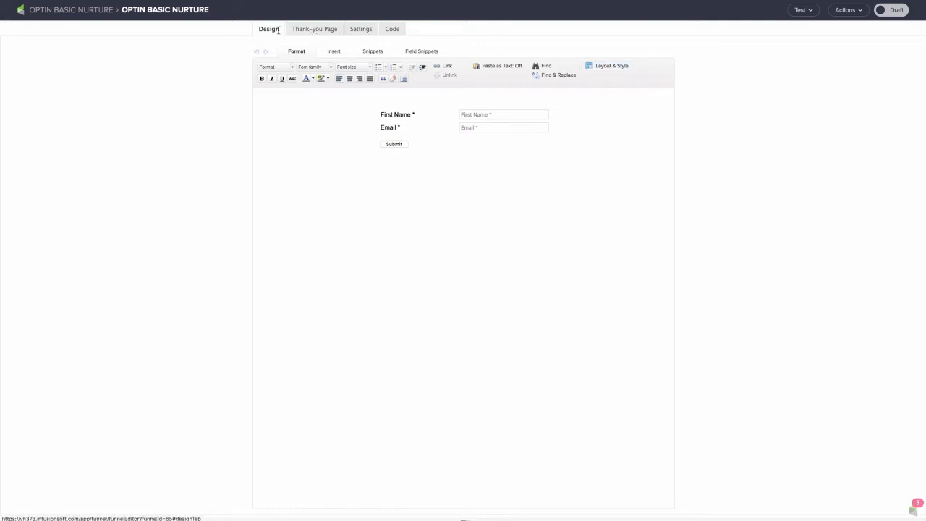
{"action": "mouse_move", "coordinate": [467, 136]}
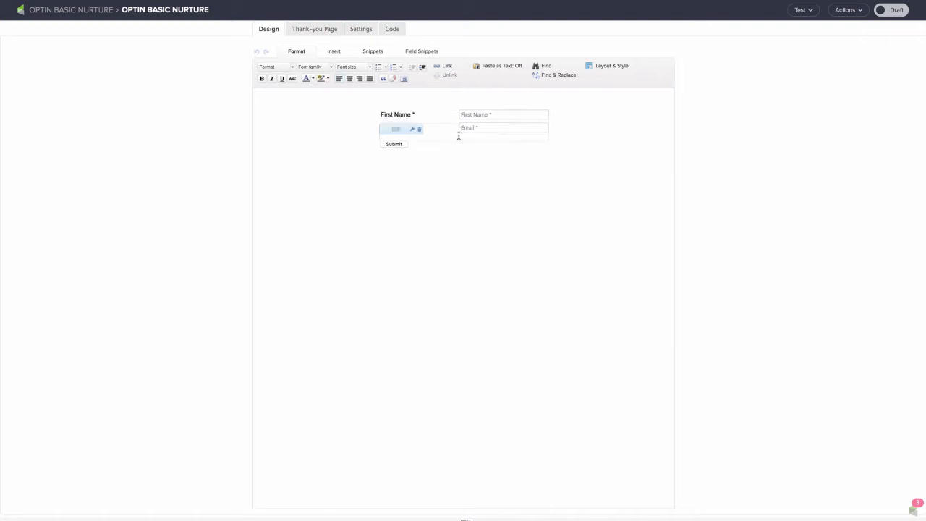
Examine the web form's thank-you page, comparing the Web address and Thank-you page display options and the available insert and snippet tools.
{"action": "left_click", "coordinate": [307, 32]}
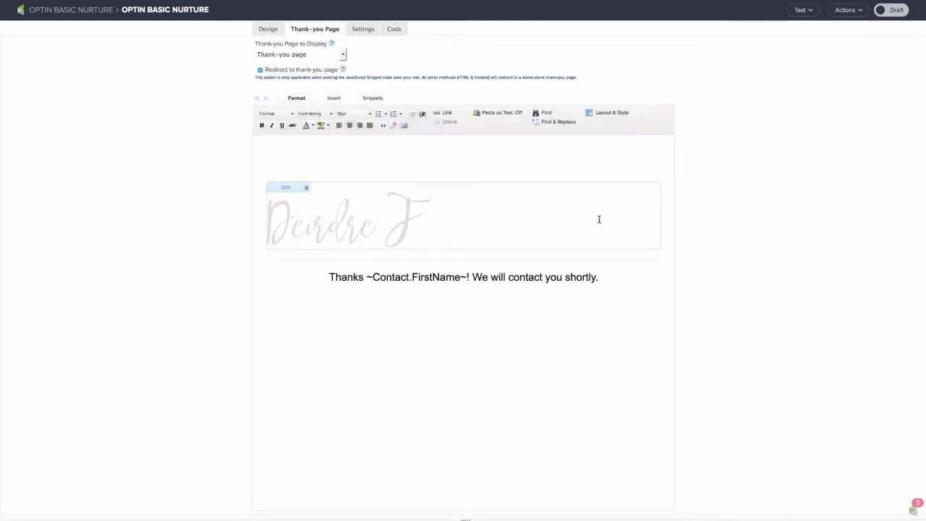
{"action": "left_click", "coordinate": [316, 56]}
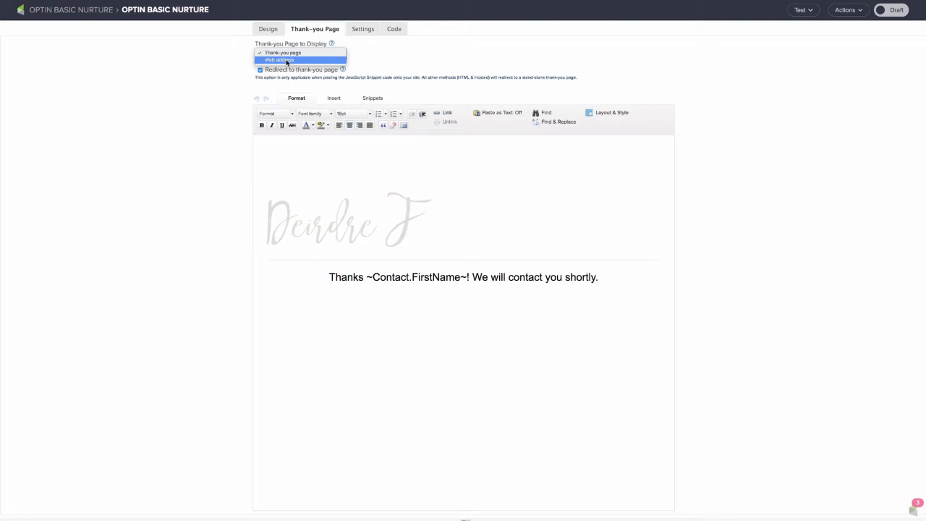
{"action": "left_click", "coordinate": [286, 63]}
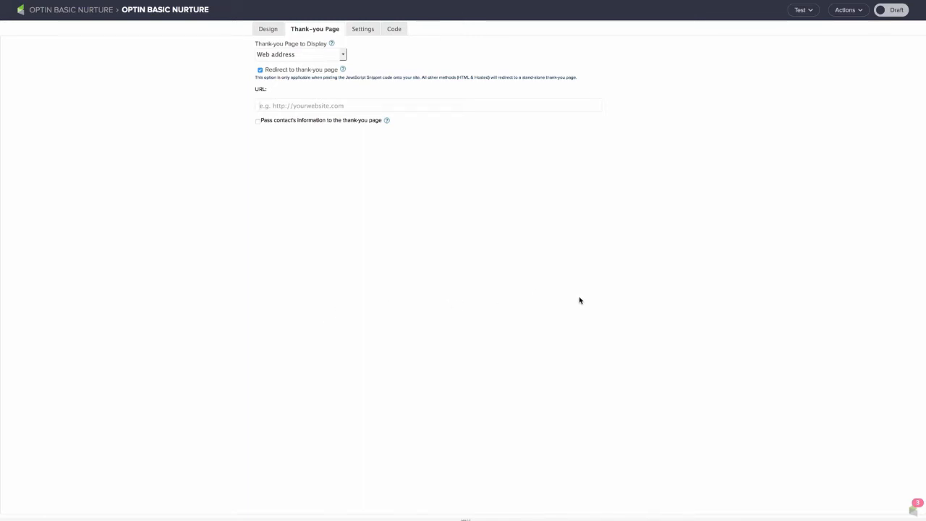
{"action": "left_click", "coordinate": [296, 57]}
{"action": "left_click", "coordinate": [282, 45]}
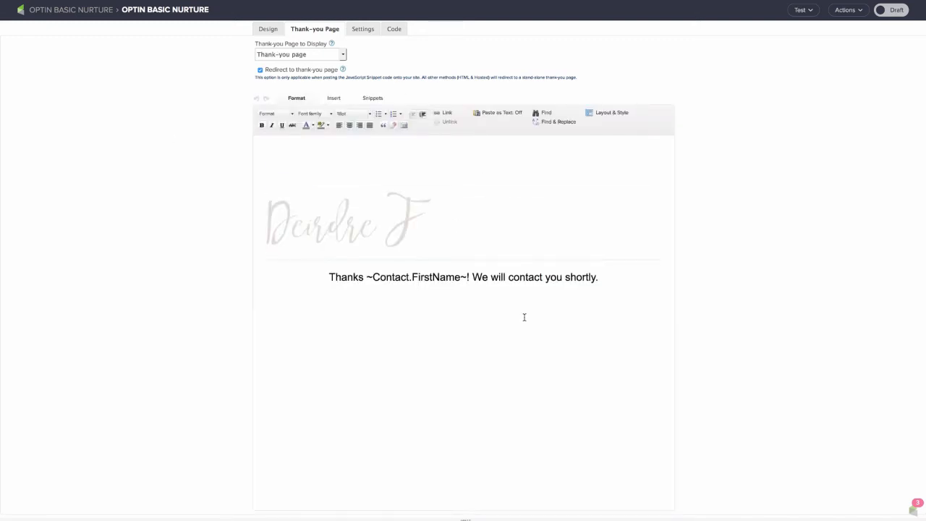
{"action": "left_click", "coordinate": [333, 98]}
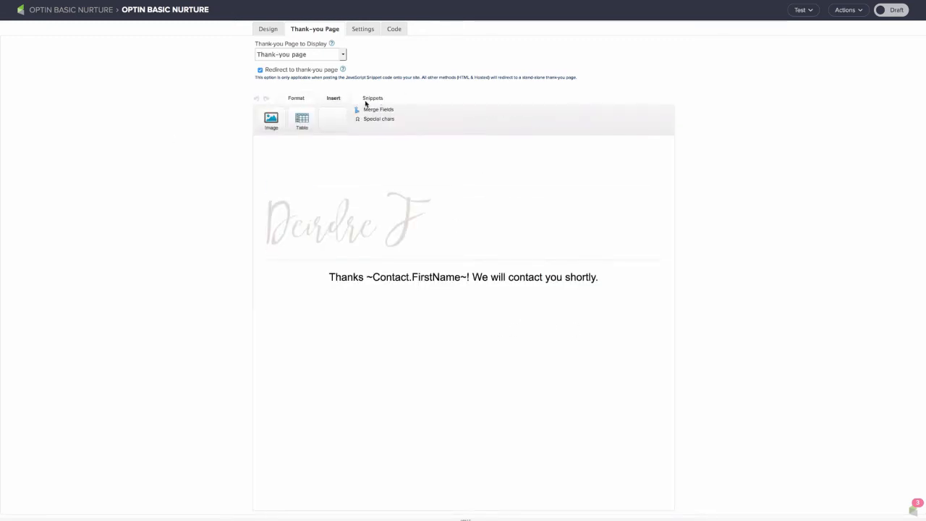
{"action": "left_click", "coordinate": [371, 98]}
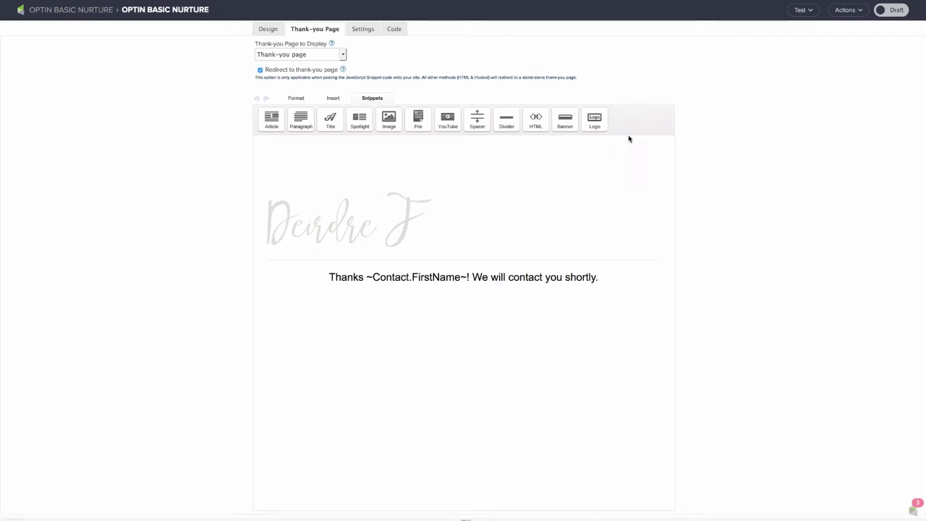
{"action": "left_click", "coordinate": [333, 98]}
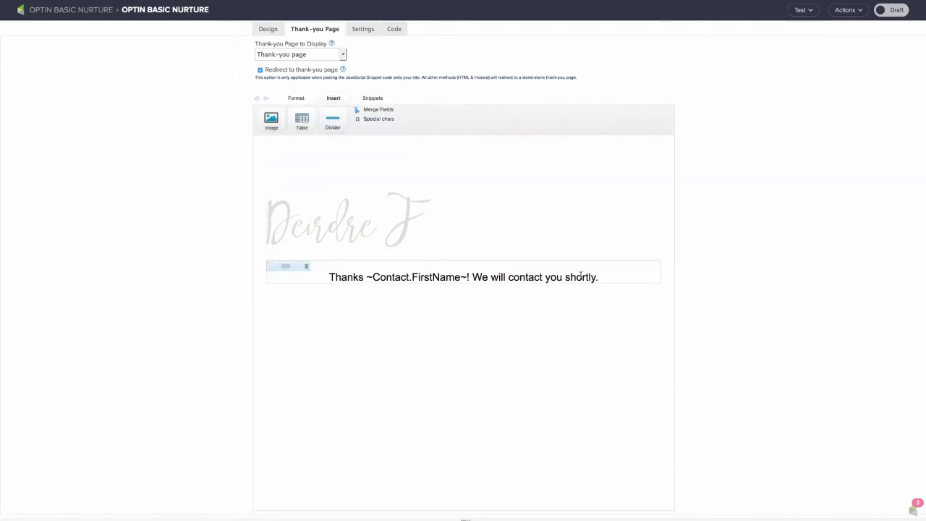
{"action": "left_click", "coordinate": [296, 98]}
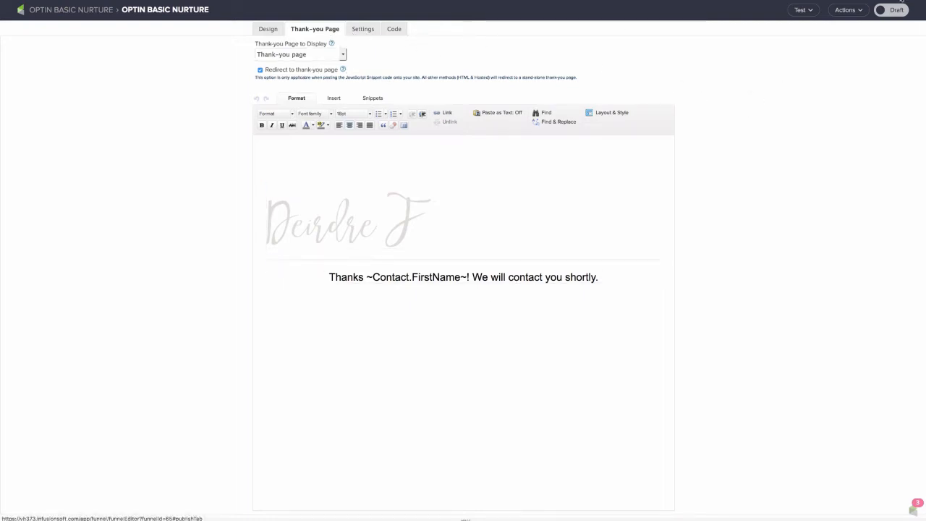
Switch the OPTIN BASIC NURTURE web form out of draft status.
{"action": "left_click", "coordinate": [899, 12]}
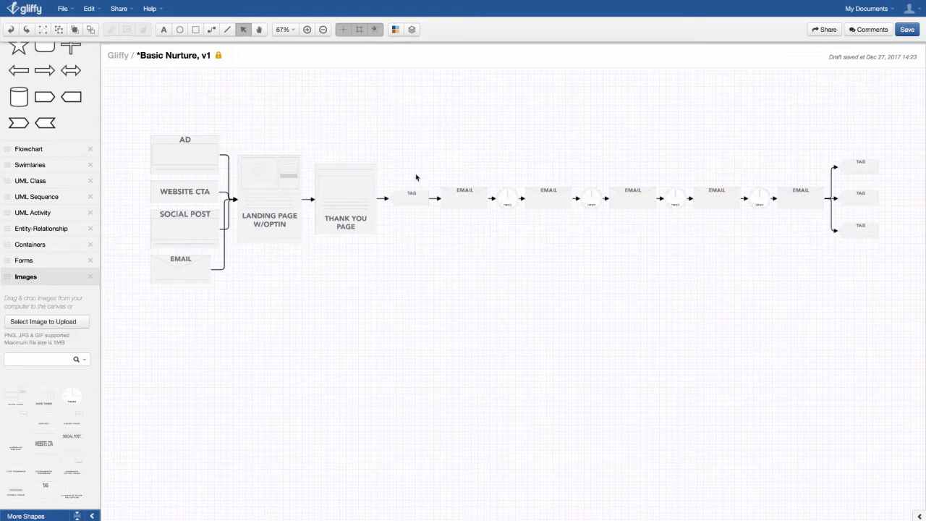
{"action": "scroll", "coordinate": [413, 201], "scroll_direction": "right", "scroll_amount": 1}
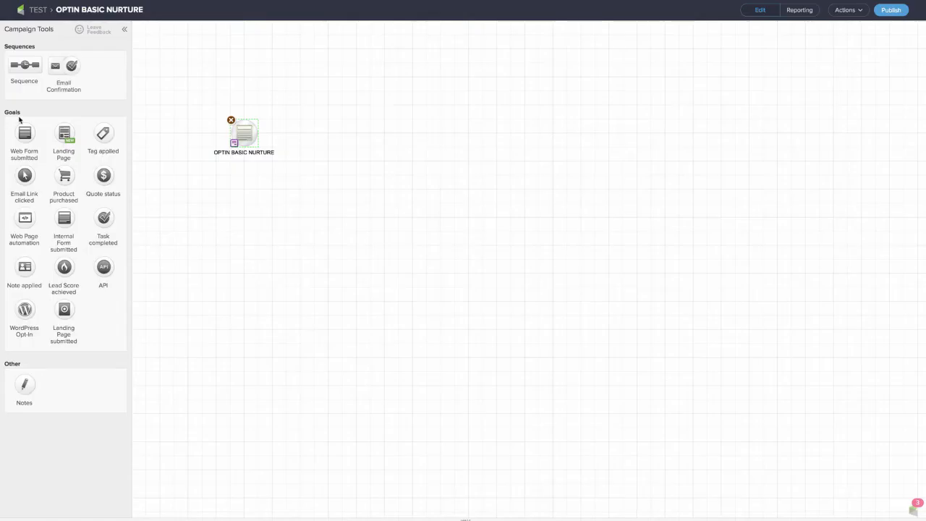
Add a sequence to the campaign canvas beside the OPTIN BASIC NURTURE web form goal.
{"action": "left_click_drag", "start_coordinate": [22, 65], "coordinate": [305, 126]}
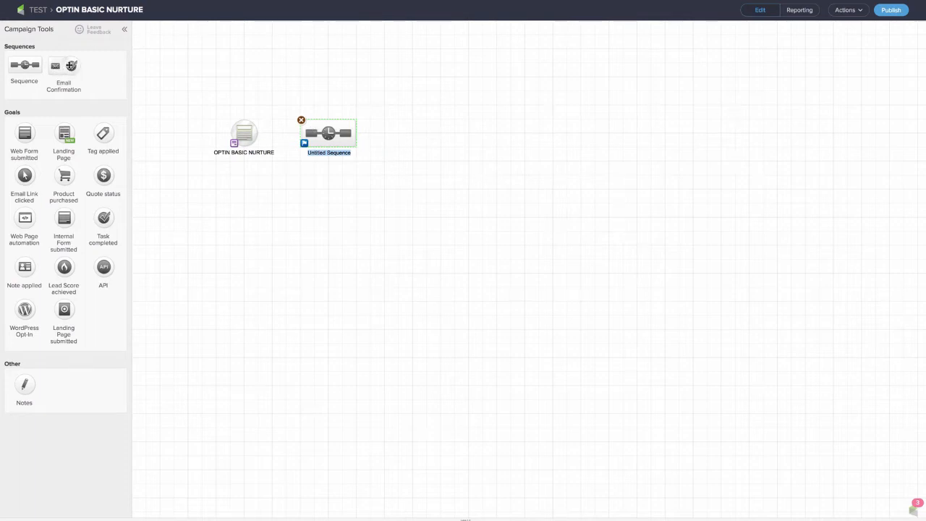
{"action": "left_click_drag", "start_coordinate": [70, 66], "coordinate": [305, 86]}
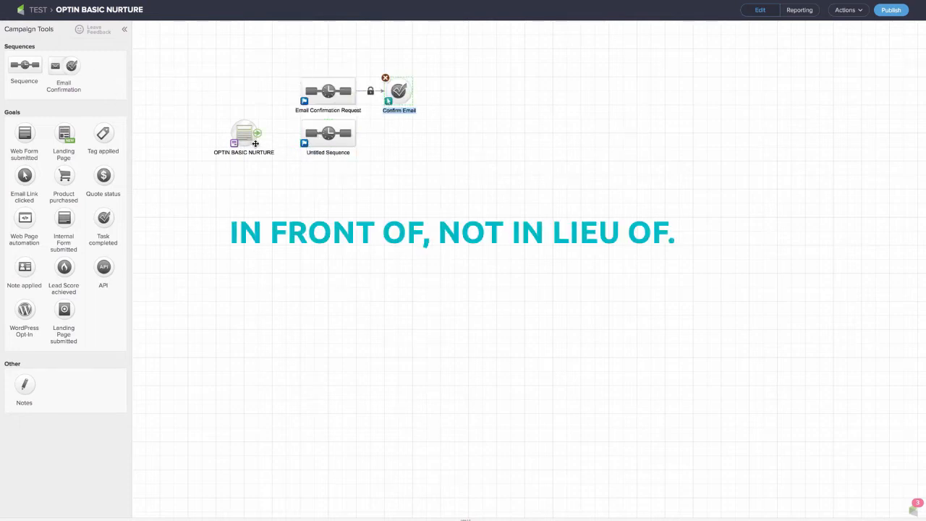
{"action": "left_click", "coordinate": [385, 78]}
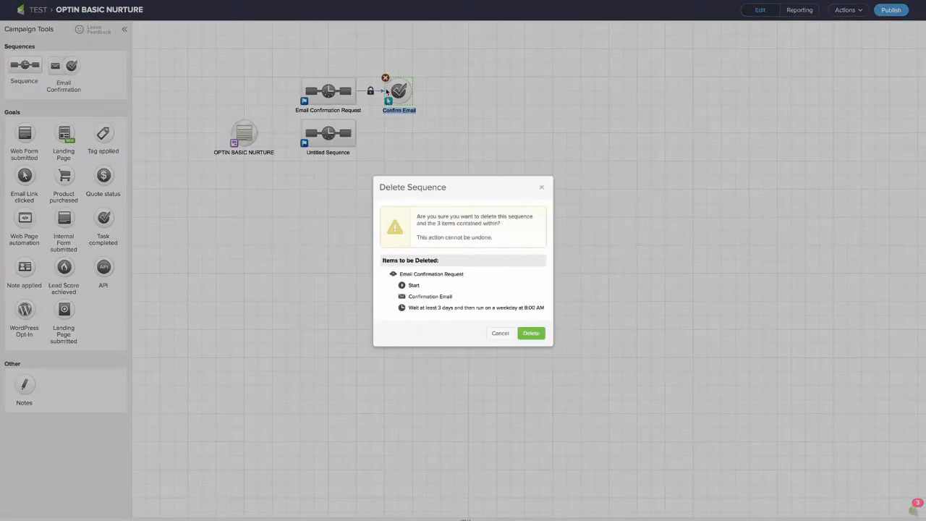
{"action": "left_click", "coordinate": [532, 332]}
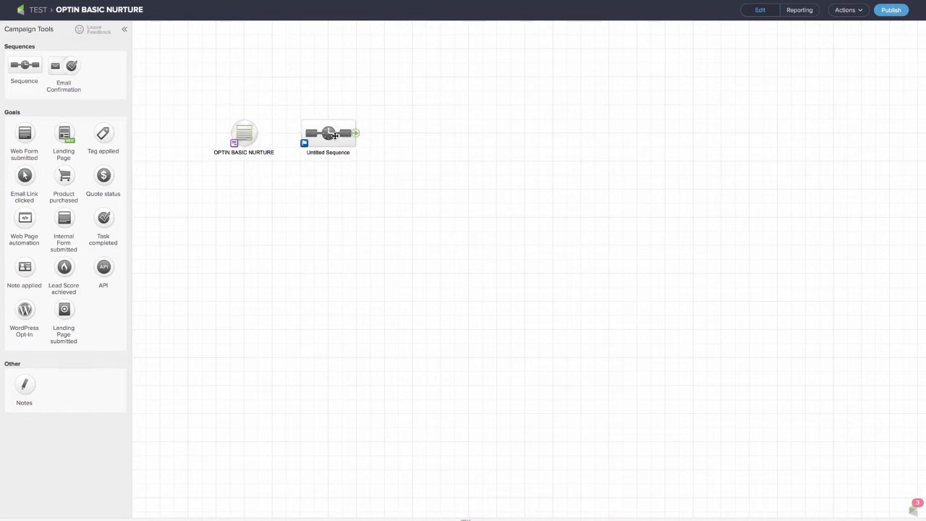
Connect the OPTIN BASIC NURTURE goal to the untitled sequence and name the sequence TAGGING & NURTURE.
{"action": "left_click_drag", "start_coordinate": [258, 133], "coordinate": [324, 132]}
{"action": "double_click", "coordinate": [333, 152]}
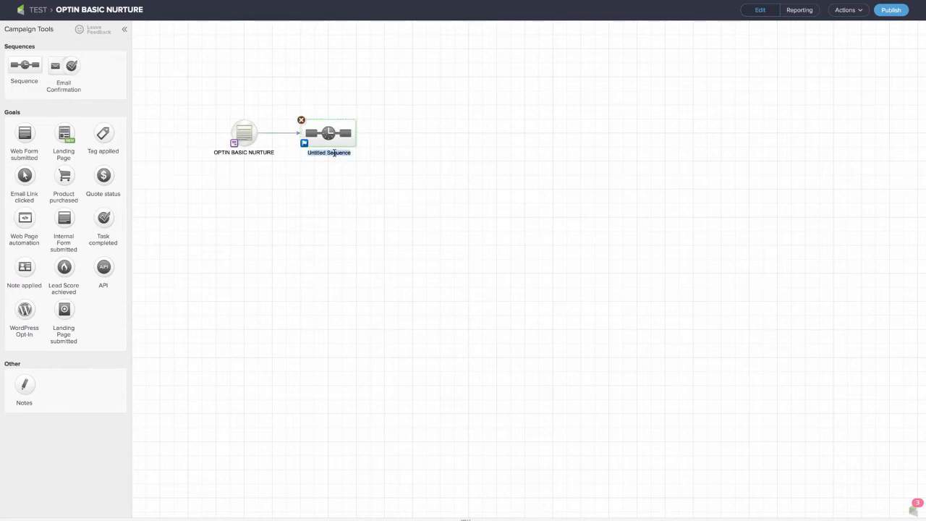
{"action": "type", "text": "TAGGING"}
{"action": "key", "text": "BackSpace"}
{"action": "key", "text": "BackSpace"}
{"action": "key", "text": "BackSpace"}
{"action": "type", "text": "ING & NURT"}
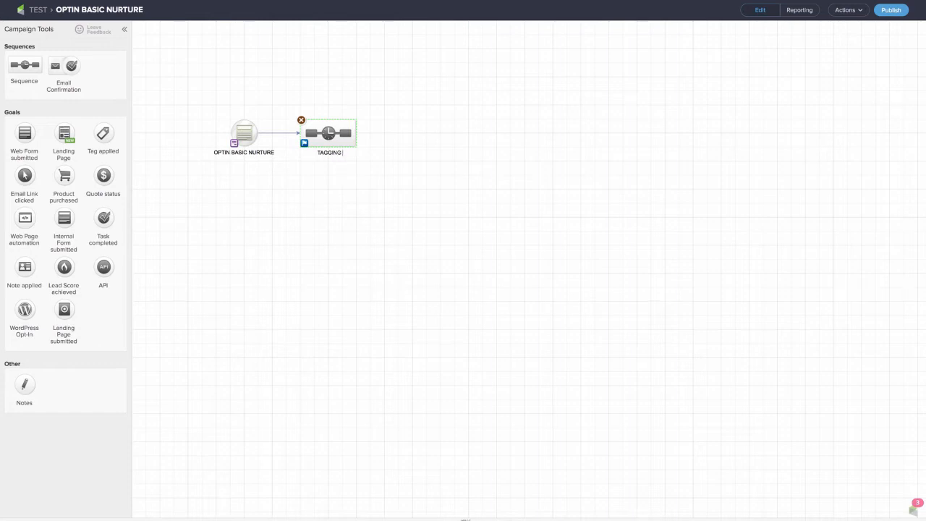
{"action": "type", "text": "URE"}
Open the TAGGING & NURTURE sequence and add an Apply/Remove Tag process after Start, leaving its tag unselected.
{"action": "double_click", "coordinate": [328, 133]}
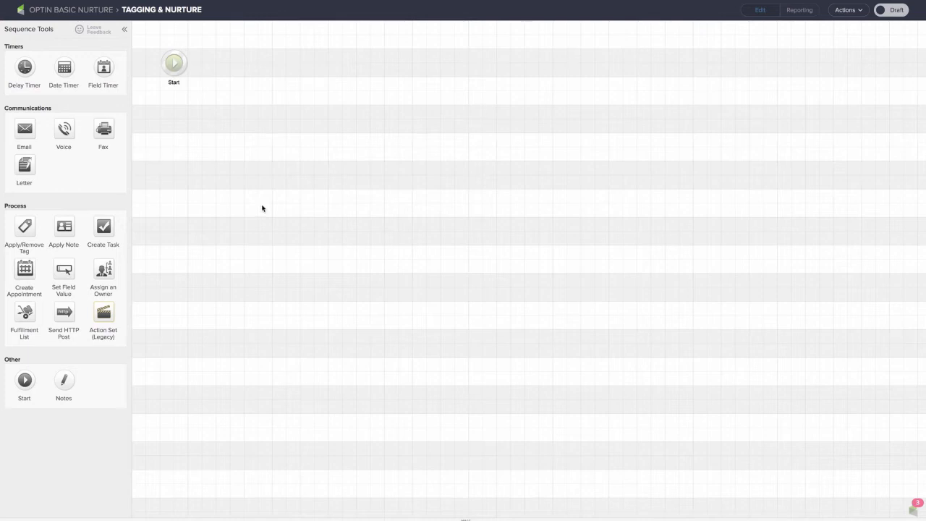
{"action": "left_click_drag", "start_coordinate": [25, 225], "coordinate": [230, 63]}
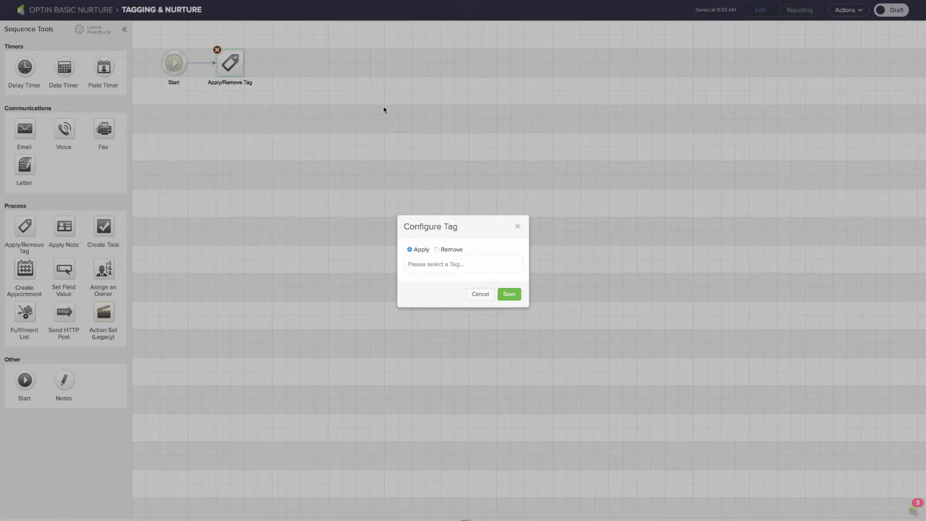
{"action": "left_click", "coordinate": [519, 228]}
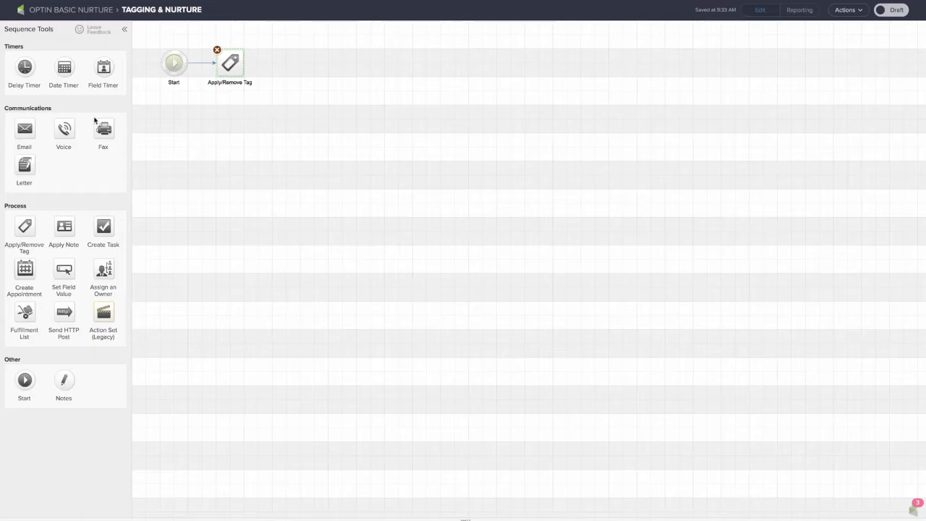
Add an email after the Apply/Remove Tag process and name it EMAIL 1 DELIVERABLES.
{"action": "left_click_drag", "start_coordinate": [26, 129], "coordinate": [310, 63]}
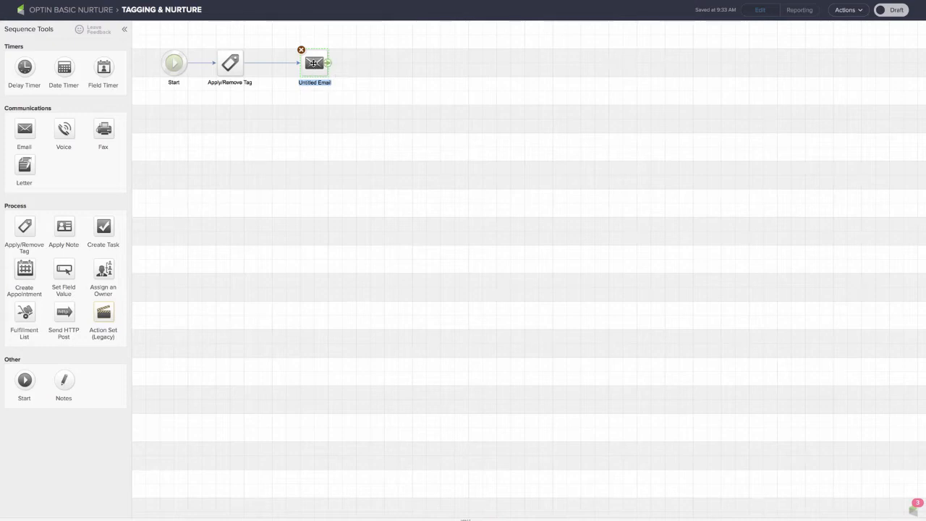
{"action": "type", "text": "EMAIL 1 DELIVERAB"}
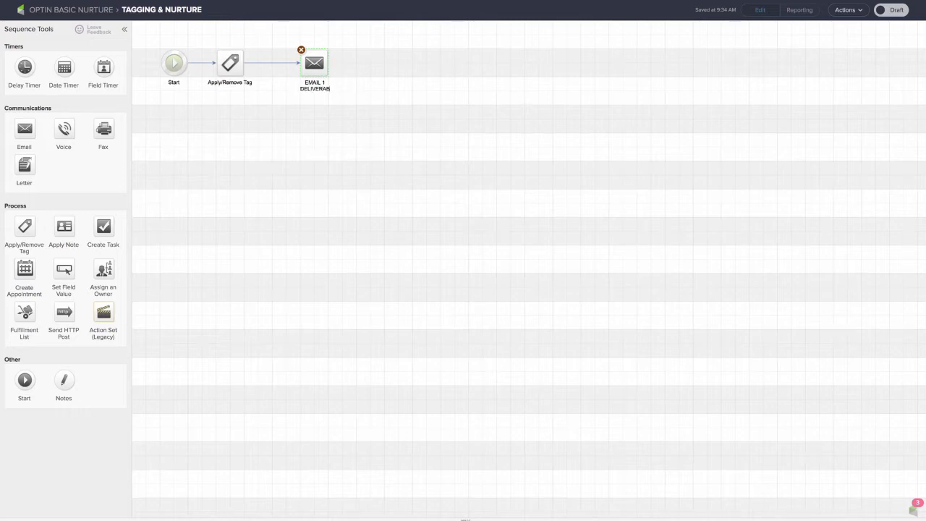
{"action": "type", "text": "LES"}
{"action": "left_click", "coordinate": [343, 119]}
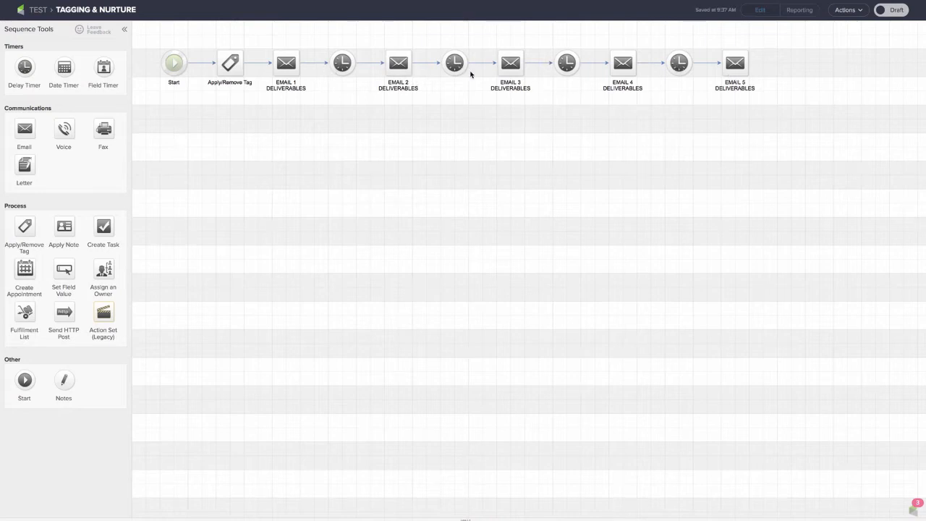
Configure the delay timer between EMAIL 1 and EMAIL 2 to wait at least 24 hours and run on Any Day at Any Time.
{"action": "left_click", "coordinate": [345, 66]}
{"action": "double_click", "coordinate": [345, 65]}
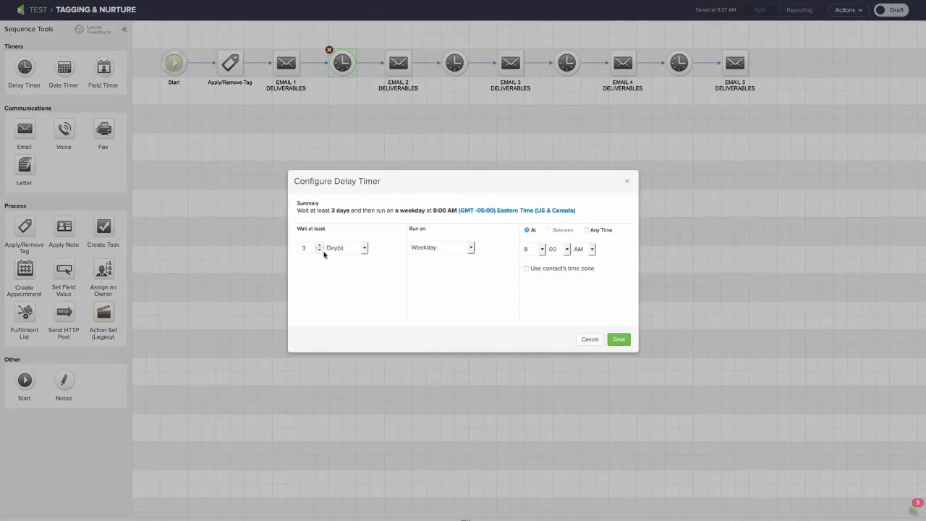
{"action": "left_click", "coordinate": [350, 251]}
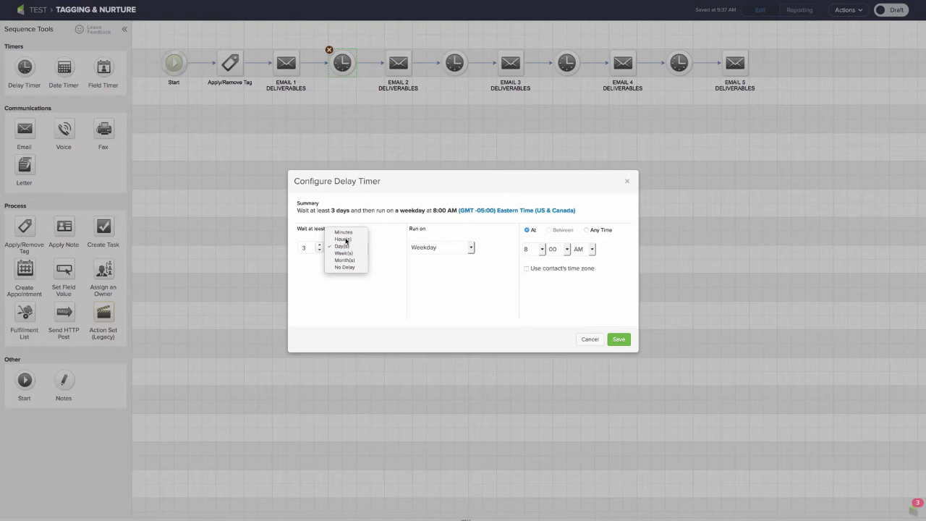
{"action": "left_click", "coordinate": [339, 240]}
{"action": "left_click", "coordinate": [290, 248]}
{"action": "type", "text": "24"}
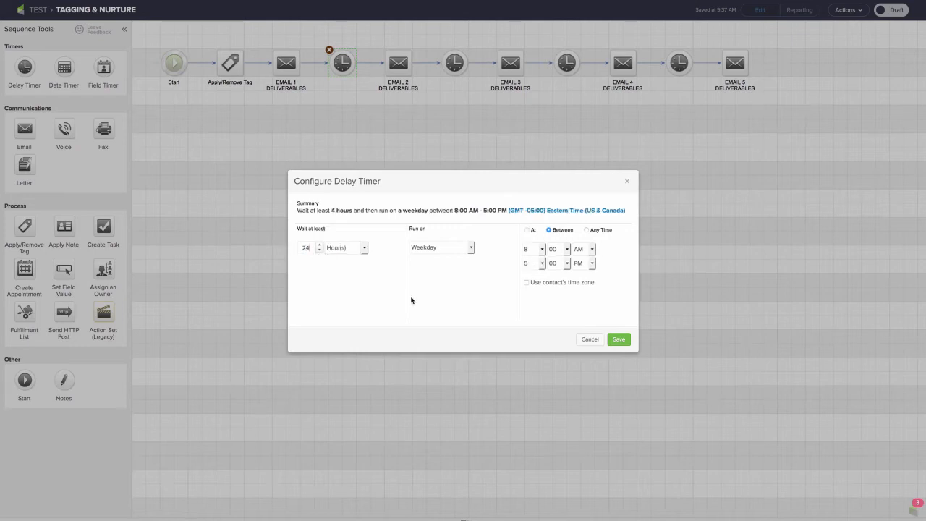
{"action": "left_click", "coordinate": [442, 249]}
{"action": "left_click", "coordinate": [438, 241]}
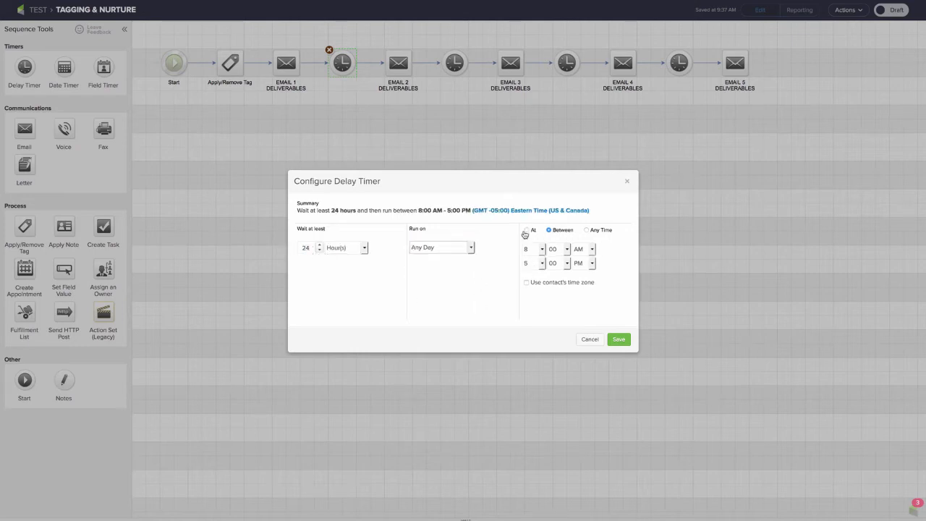
{"action": "left_click", "coordinate": [586, 230]}
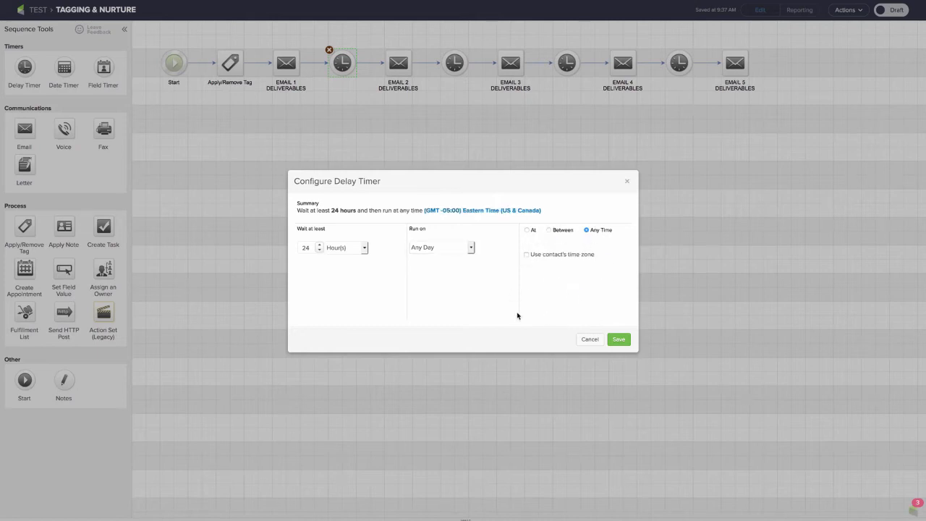
{"action": "left_click", "coordinate": [618, 340]}
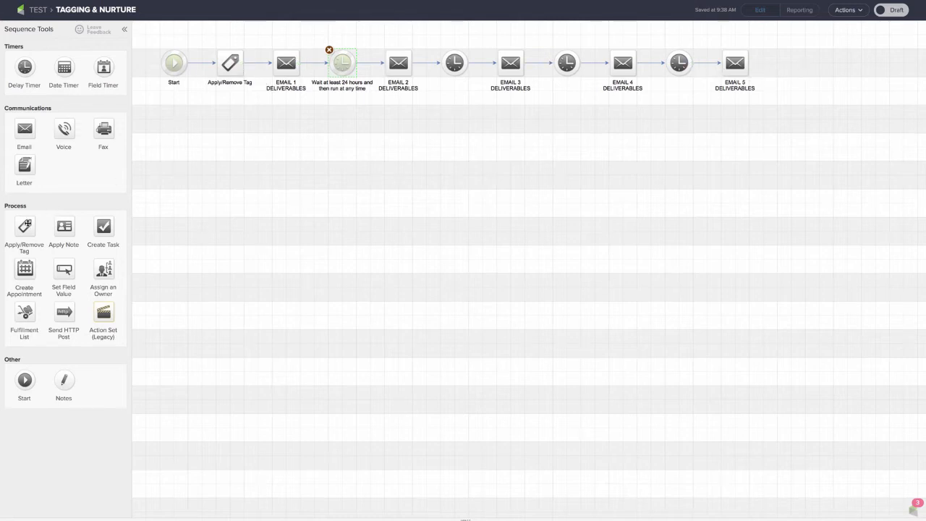
Duplicate the Apply/Remove Tag process, place the copy in line after EMAIL 5 DELIVERABLES and connect the email to it.
{"action": "left_click", "coordinate": [225, 67]}
{"action": "right_click", "coordinate": [225, 66]}
{"action": "left_click", "coordinate": [248, 75]}
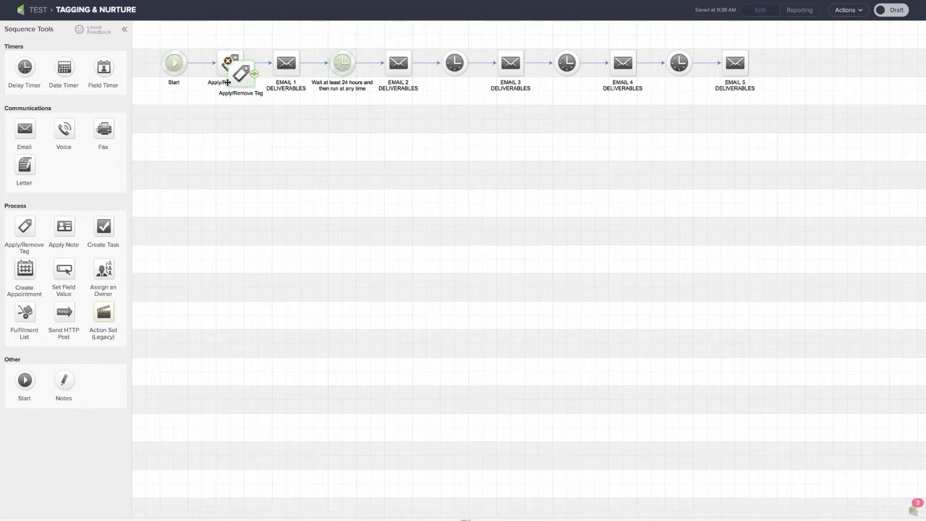
{"action": "left_click_drag", "start_coordinate": [254, 73], "coordinate": [793, 68]}
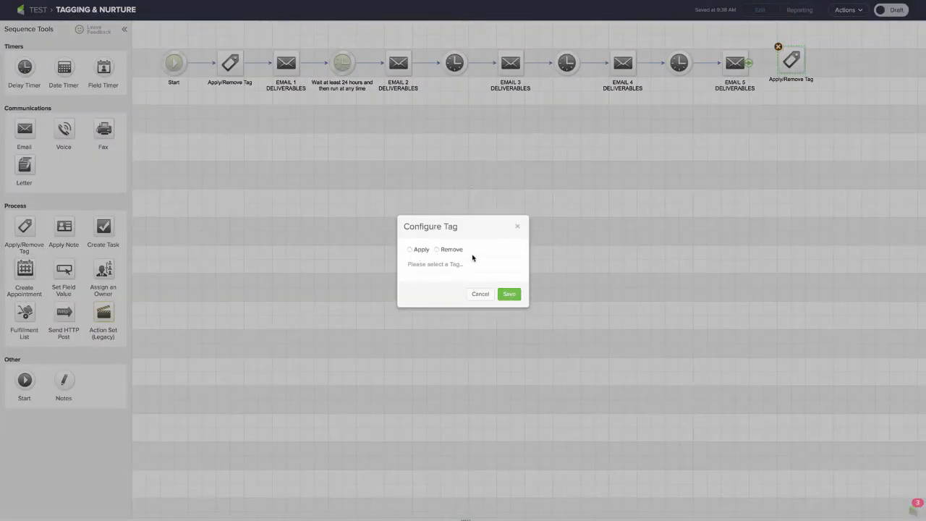
{"action": "left_click", "coordinate": [436, 249]}
{"action": "left_click", "coordinate": [518, 228]}
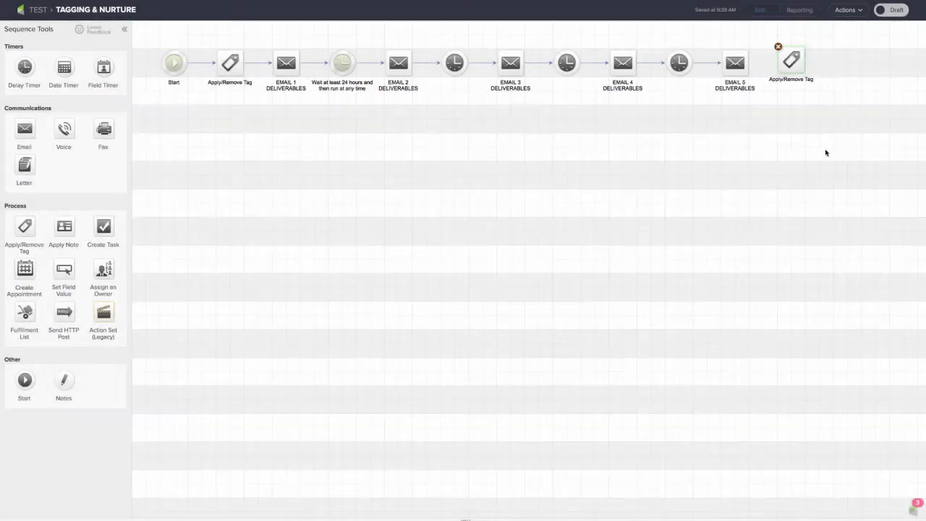
{"action": "left_click_drag", "start_coordinate": [793, 67], "coordinate": [793, 70]}
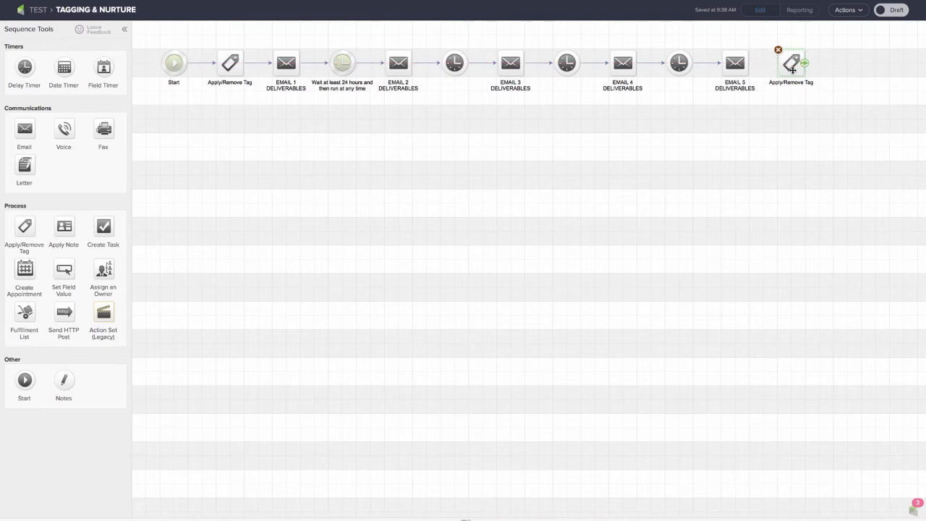
{"action": "double_click", "coordinate": [793, 84]}
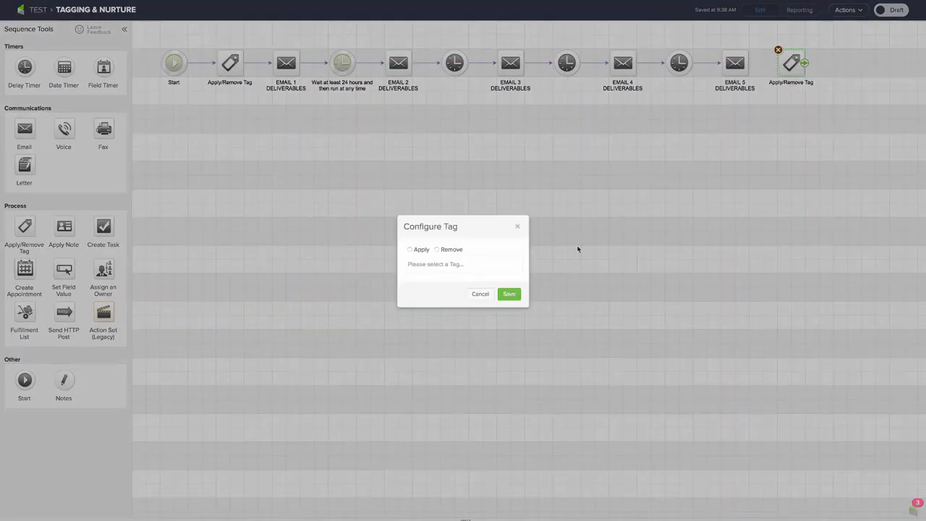
{"action": "left_click", "coordinate": [516, 226]}
{"action": "left_click_drag", "start_coordinate": [750, 64], "coordinate": [785, 64]}
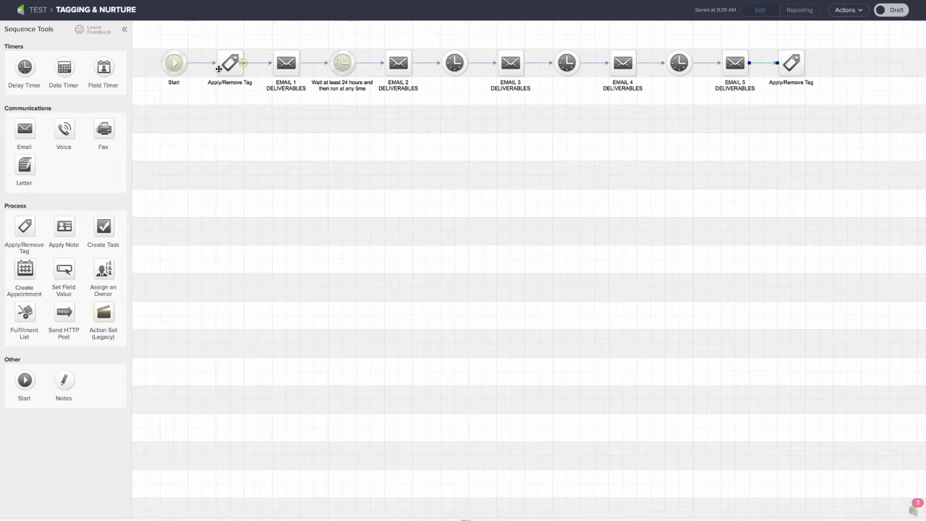
Add another Apply/Remove Tag process at the end of the sequence, leaving its action and tag unselected.
{"action": "mouse_move", "coordinate": [793, 65]}
{"action": "left_click_drag", "start_coordinate": [24, 228], "coordinate": [834, 60]}
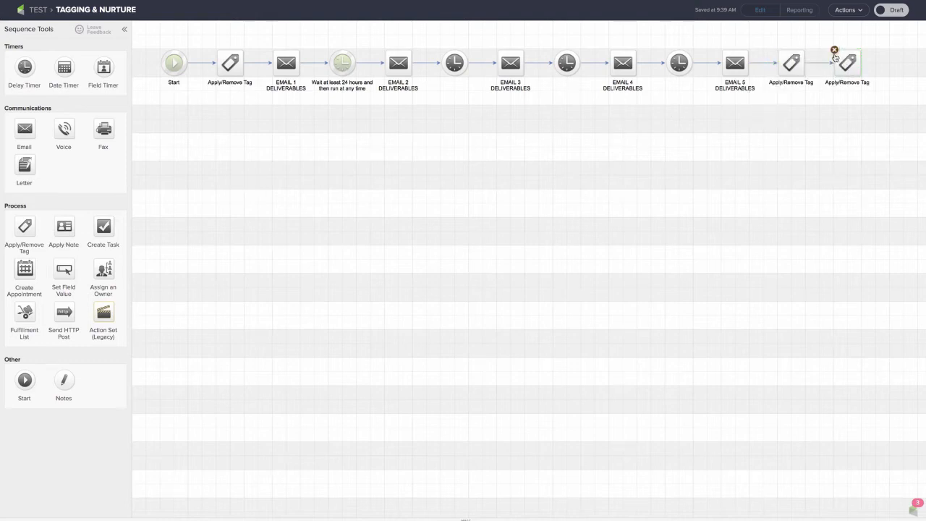
{"action": "mouse_move", "coordinate": [839, 64]}
{"action": "double_click", "coordinate": [848, 62]}
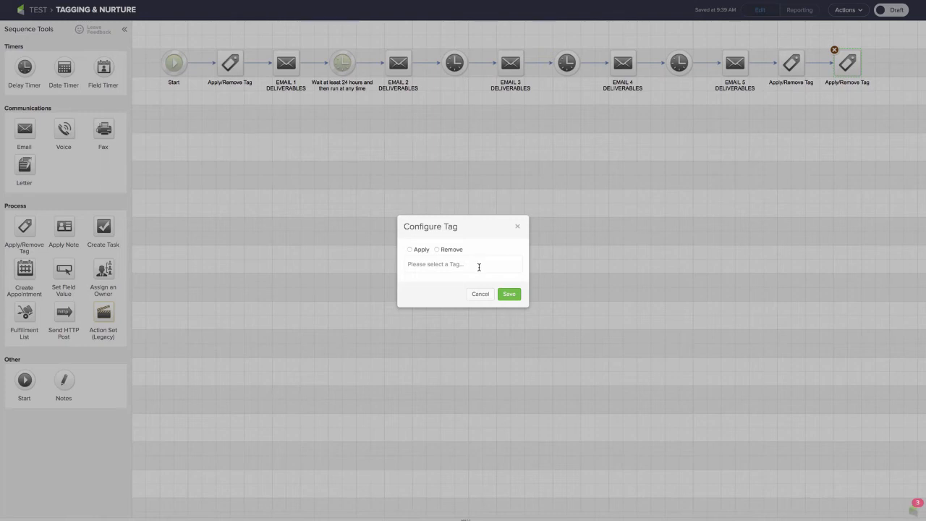
{"action": "left_click", "coordinate": [517, 227]}
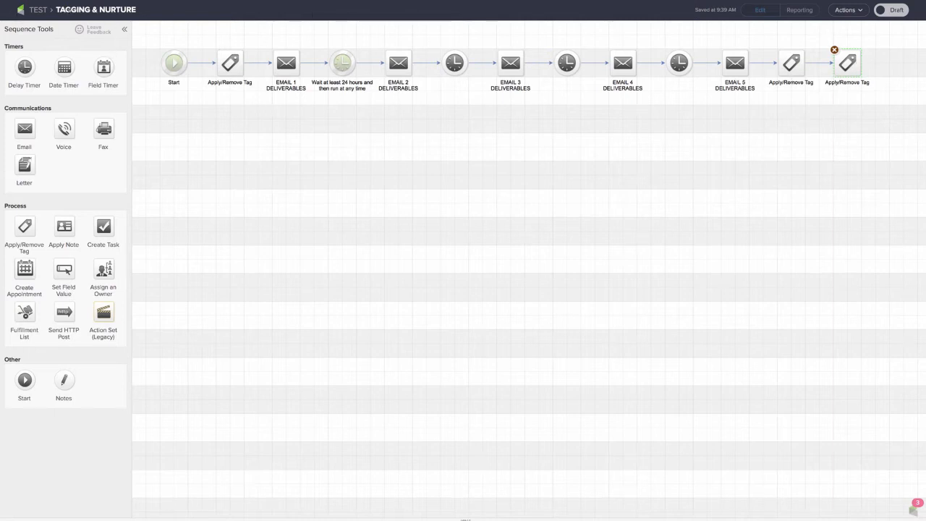
On the TEST campaign canvas, disconnect TAGGING & NURTURE from the web form goal and move the sequence slightly lower.
{"action": "left_click", "coordinate": [39, 10]}
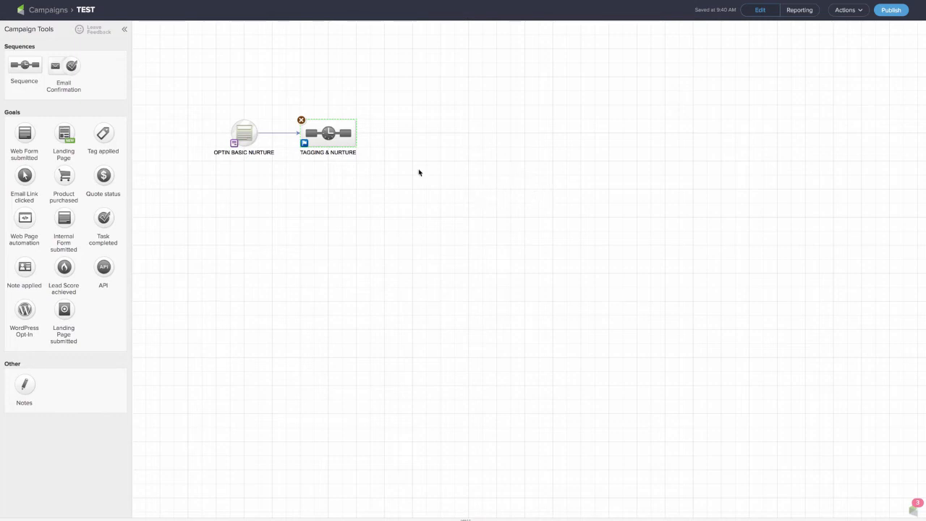
{"action": "mouse_move", "coordinate": [343, 137]}
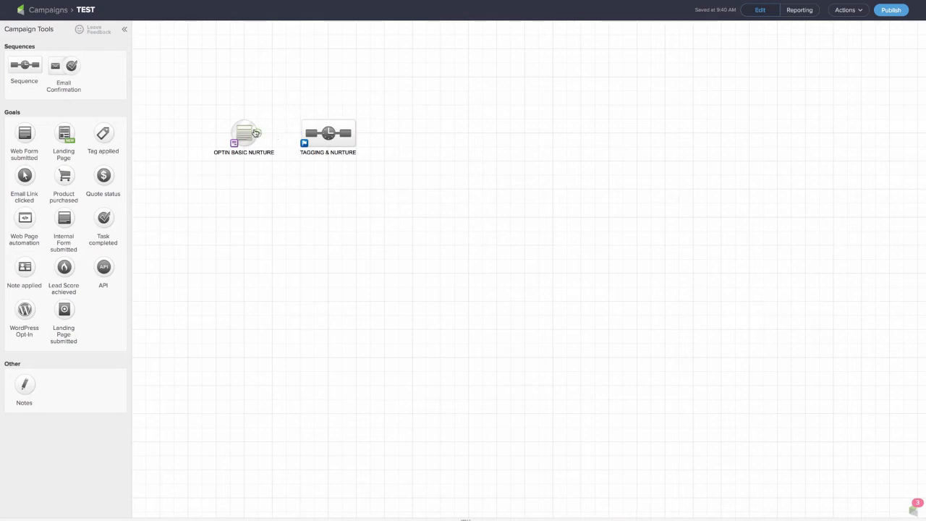
{"action": "mouse_move", "coordinate": [343, 121]}
{"action": "left_mouse_down"}
{"action": "mouse_move", "coordinate": [341, 106]}
{"action": "mouse_move", "coordinate": [324, 160]}
{"action": "left_mouse_up"}
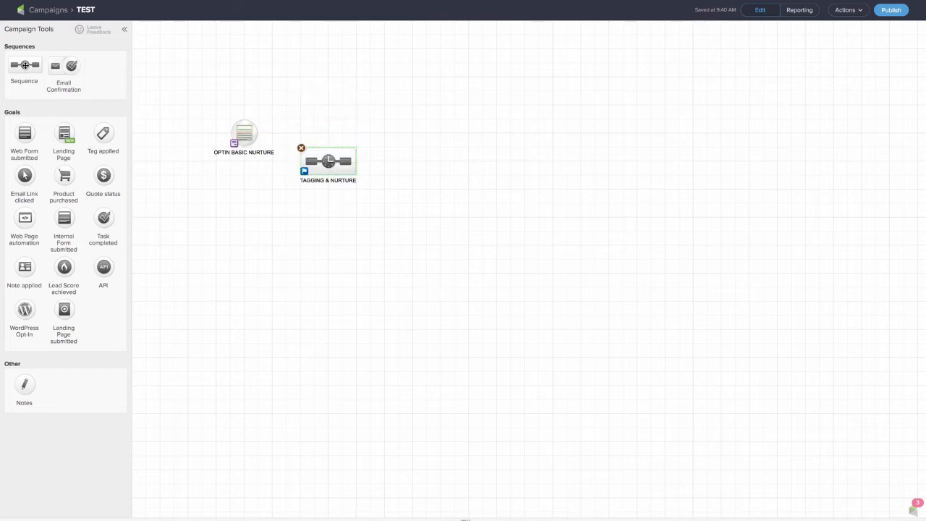
Add a new sequence above TAGGING & NURTURE and name it ALREADY BEEN THROUGH.
{"action": "left_click_drag", "start_coordinate": [24, 65], "coordinate": [302, 106]}
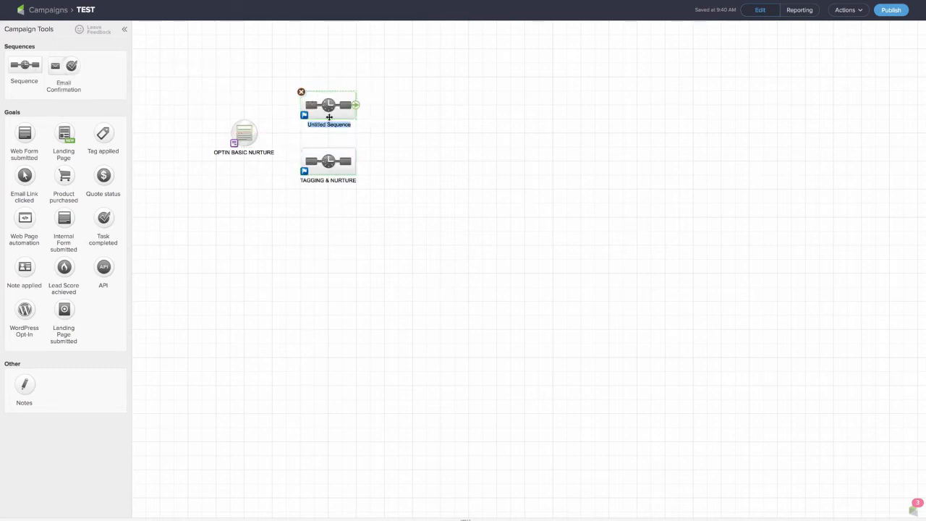
{"action": "type", "text": "ALRE"}
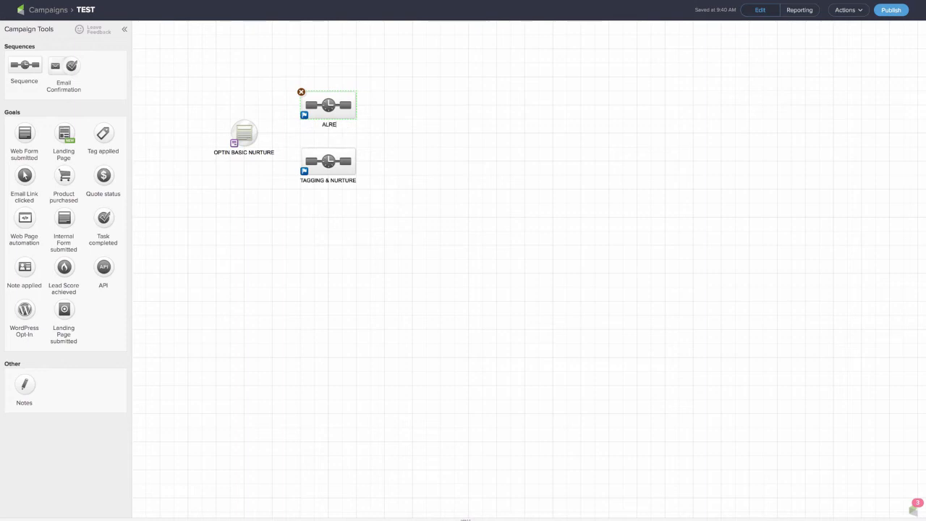
{"action": "type", "text": "ADY BEEN THROUGH"}
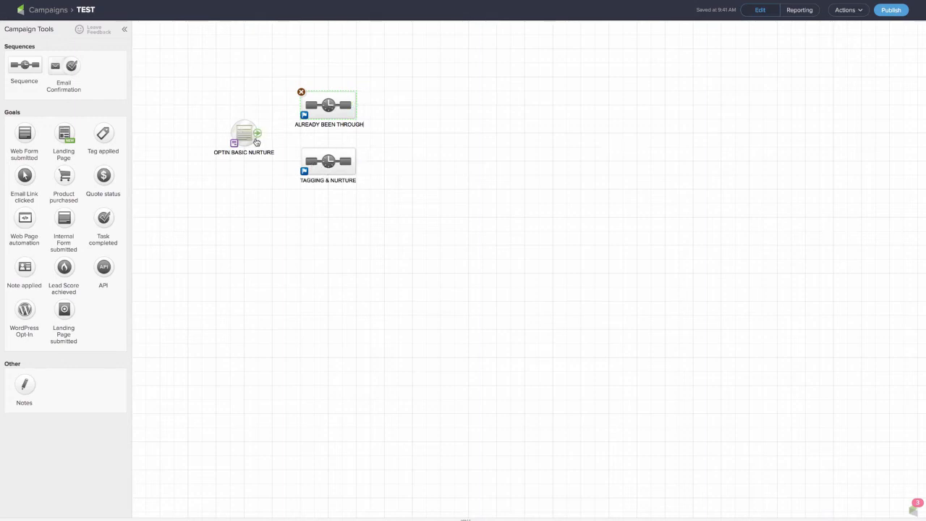
Connect the OPTIN BASIC NURTURE goal to both sequences and move the sequences farther away to make room for the decision diamond.
{"action": "left_click_drag", "start_coordinate": [257, 133], "coordinate": [309, 107]}
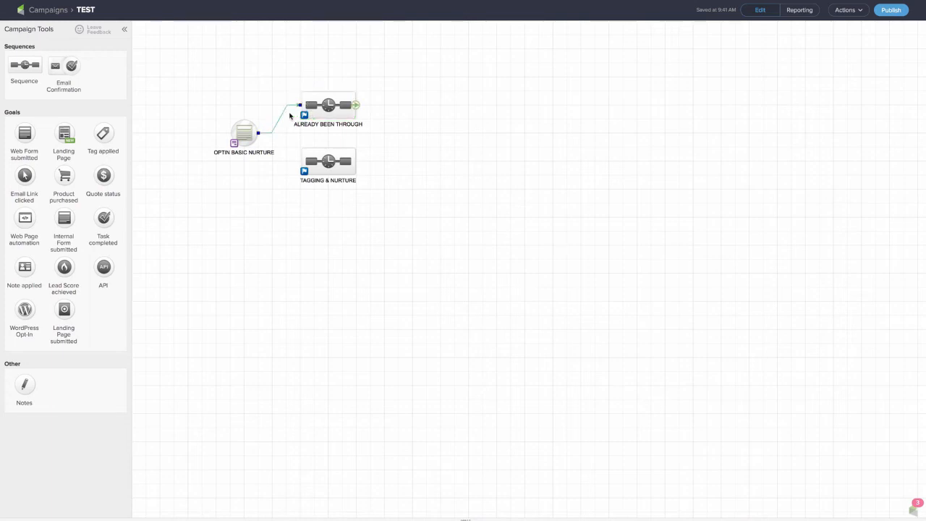
{"action": "left_click_drag", "start_coordinate": [257, 135], "coordinate": [267, 171]}
{"action": "left_click_drag", "start_coordinate": [257, 134], "coordinate": [321, 167]}
{"action": "left_click_drag", "start_coordinate": [340, 111], "coordinate": [389, 115]}
{"action": "left_click_drag", "start_coordinate": [340, 165], "coordinate": [391, 172]}
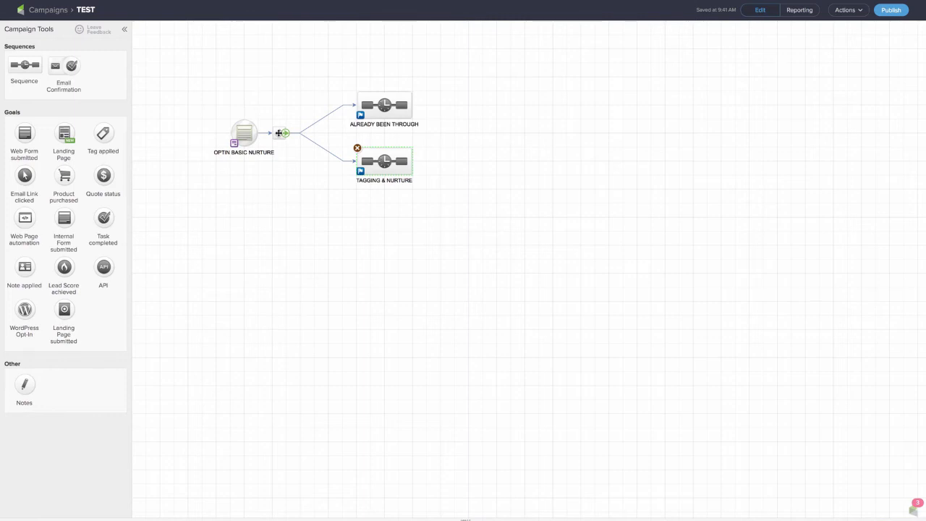
Look over the tag processes at the end of the TAGGING & NURTURE sequence and return to the campaign canvas.
{"action": "double_click", "coordinate": [400, 162]}
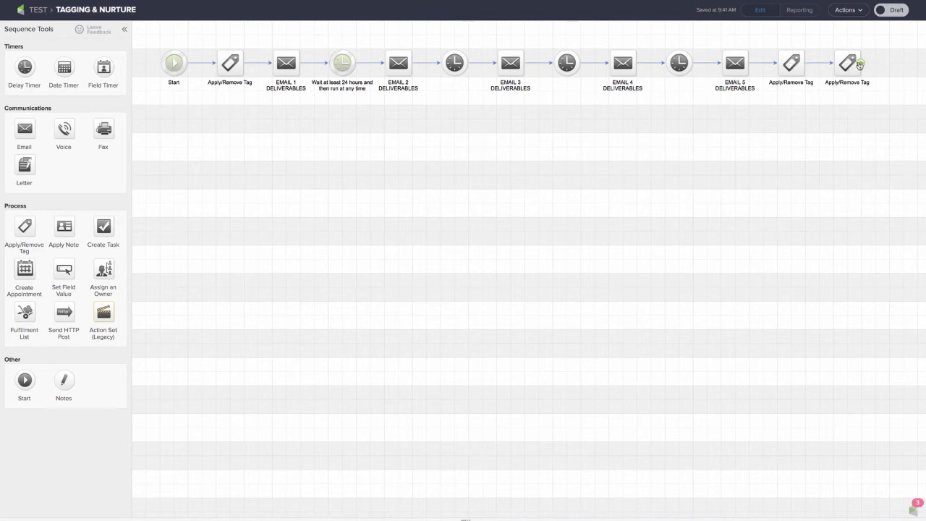
{"action": "left_click", "coordinate": [41, 11]}
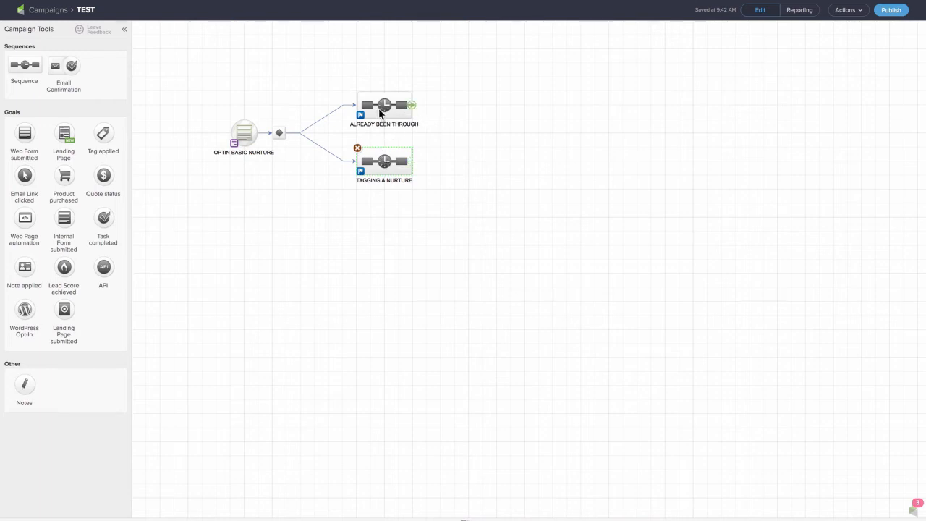
Open the decision diamond and add a rule for the ALREADY BEEN THROUGH sequence based on the Contact's Tags.
{"action": "double_click", "coordinate": [280, 133]}
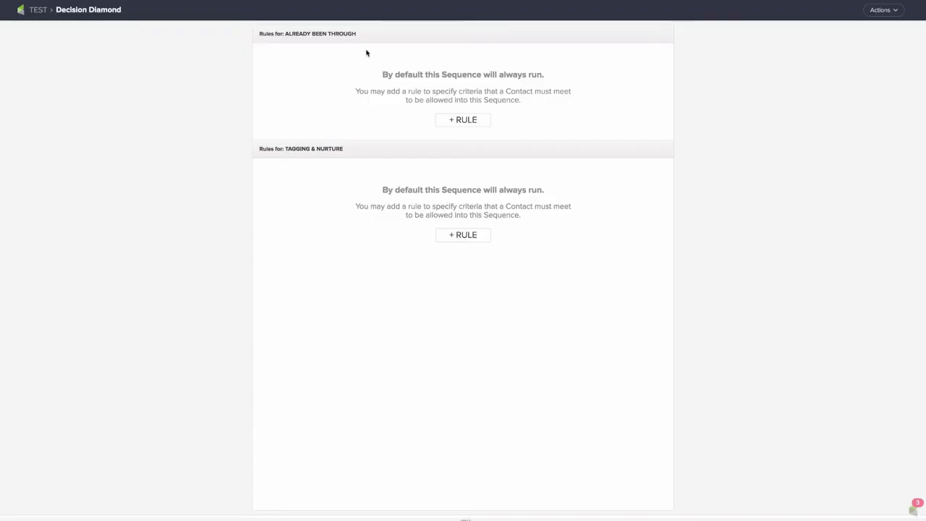
{"action": "left_click", "coordinate": [466, 120]}
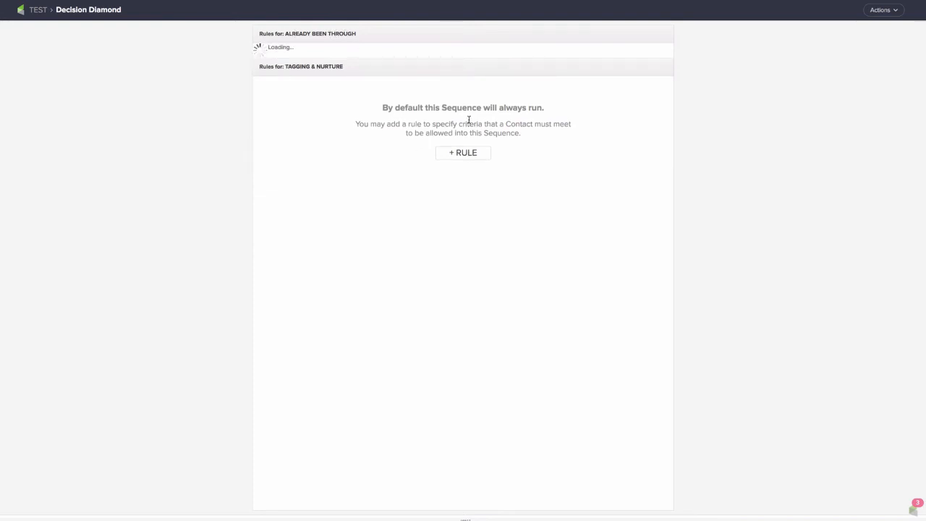
{"action": "left_click", "coordinate": [297, 66]}
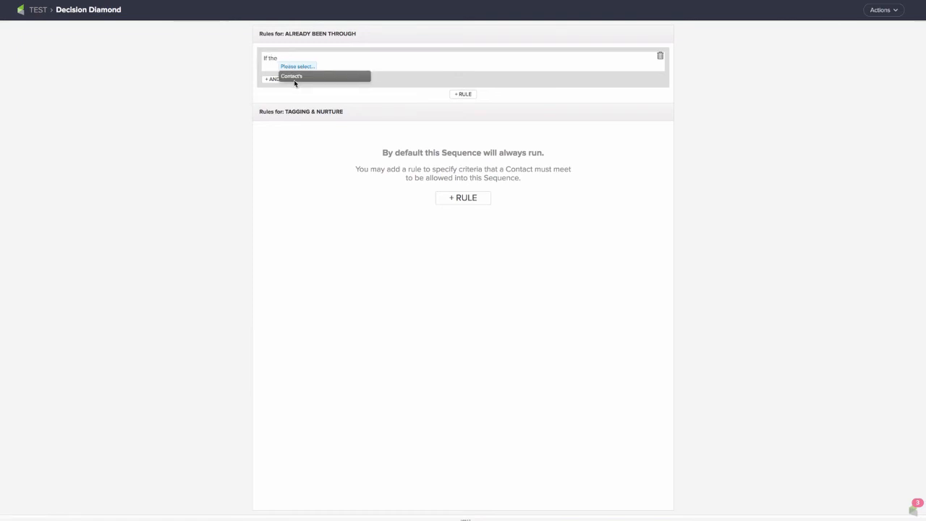
{"action": "left_click", "coordinate": [293, 77]}
{"action": "left_click", "coordinate": [327, 66]}
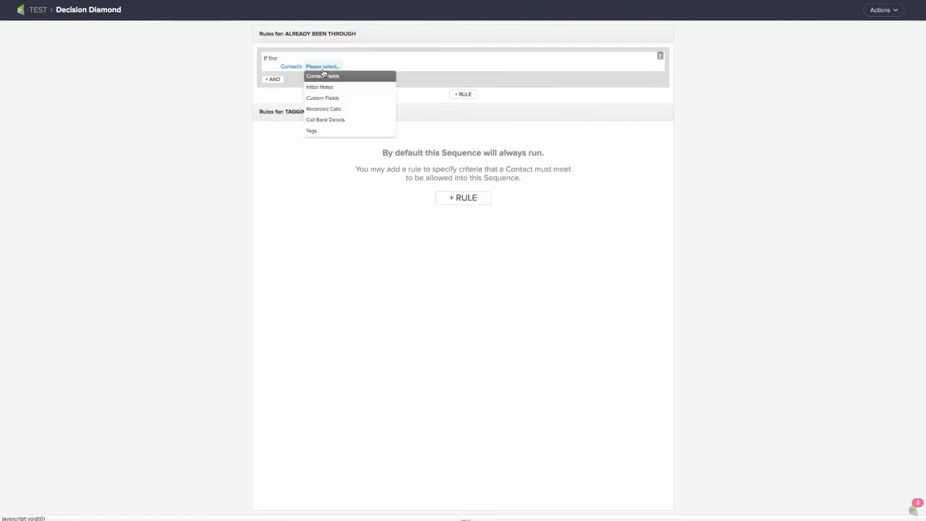
{"action": "left_click", "coordinate": [318, 131]}
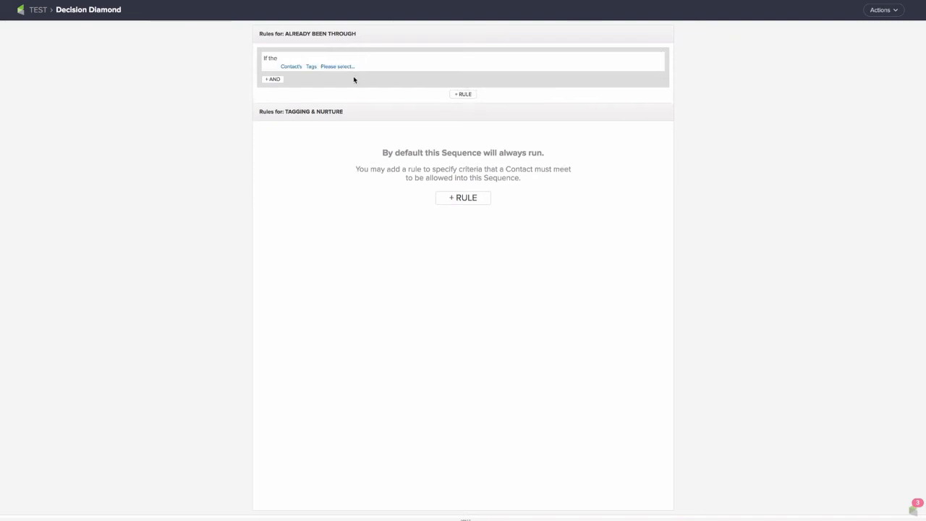
Set the ALREADY BEEN THROUGH rule's tag condition to contains and switch it to doesn't contain, leaving the tag unspecified.
{"action": "left_click", "coordinate": [339, 66]}
{"action": "left_click", "coordinate": [338, 80]}
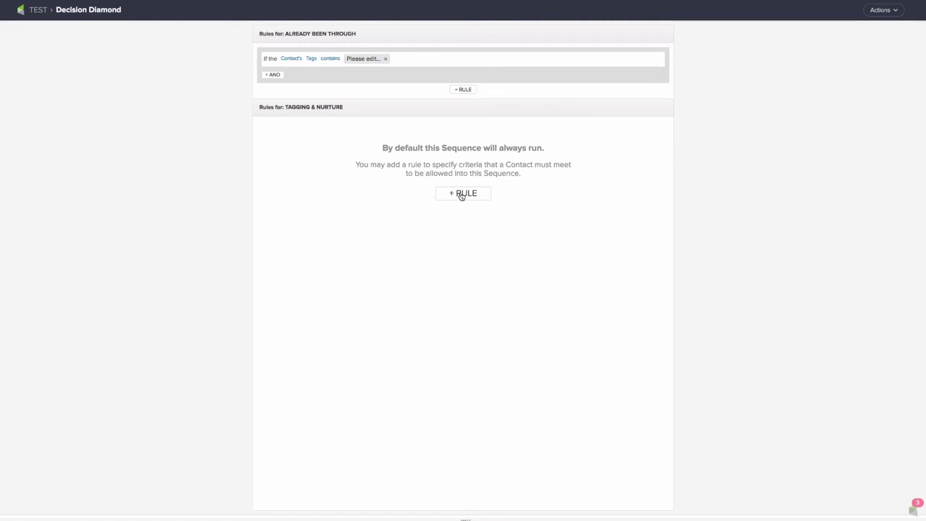
{"action": "left_click", "coordinate": [329, 59]}
{"action": "left_click", "coordinate": [337, 78]}
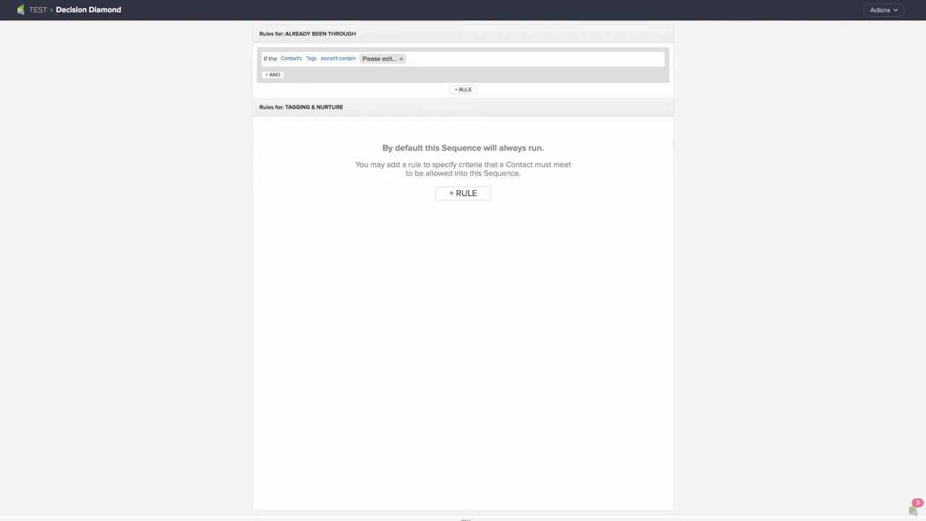
Return to the TEST campaign canvas and add a Tag applied goal named STOP TAG below and beyond the TAGGING & NURTURE sequence.
{"action": "left_click", "coordinate": [37, 12]}
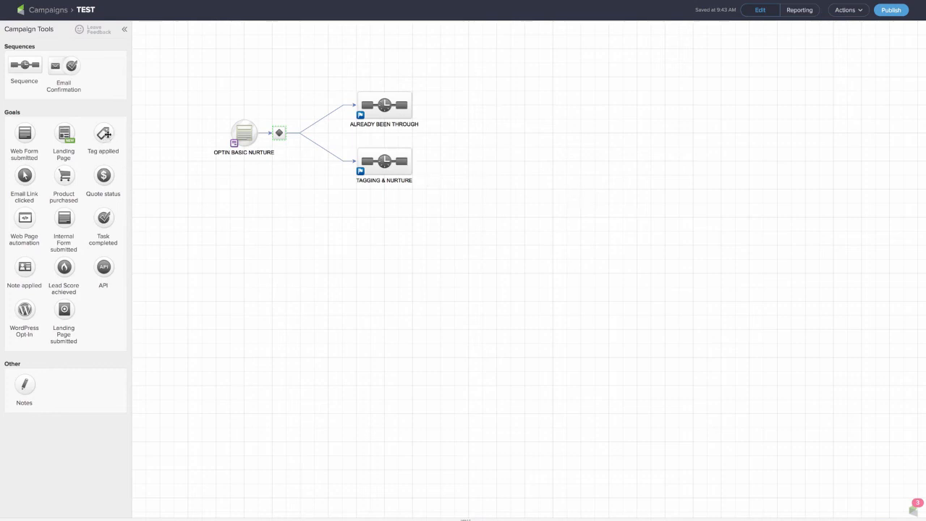
{"action": "left_click_drag", "start_coordinate": [106, 133], "coordinate": [474, 197]}
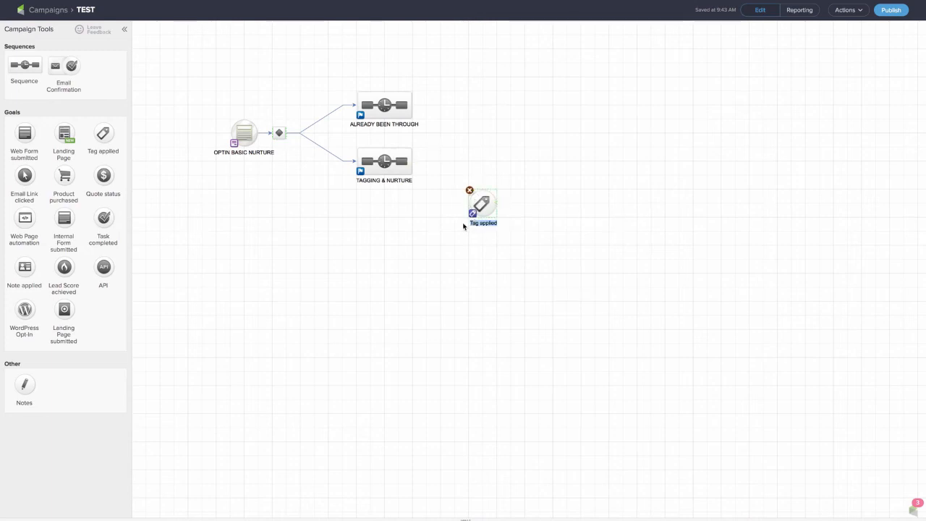
{"action": "type", "text": "STOP TAG"}
{"action": "key", "text": "Return"}
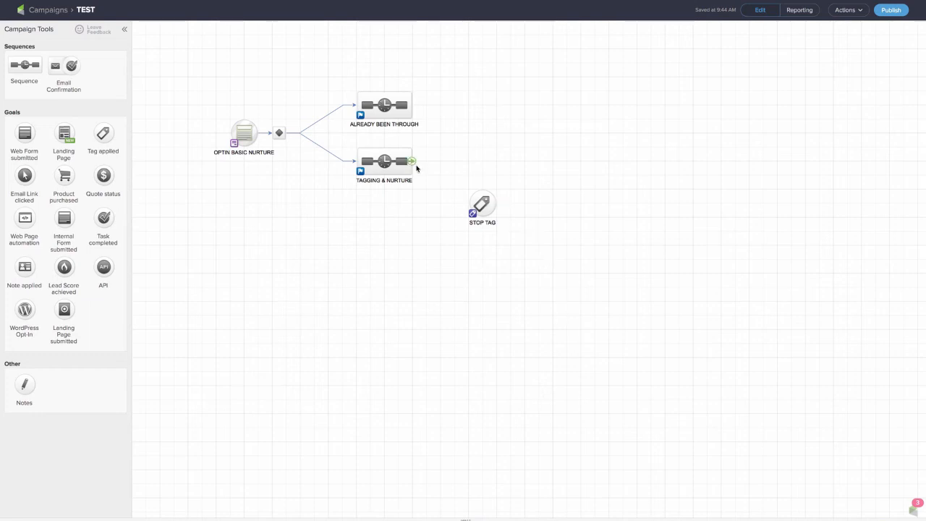
Connect the TAGGING & NURTURE sequence to the STOP TAG goal and add a new sequence linked after that goal.
{"action": "left_click_drag", "start_coordinate": [413, 161], "coordinate": [479, 206]}
{"action": "left_click_drag", "start_coordinate": [29, 66], "coordinate": [533, 203]}
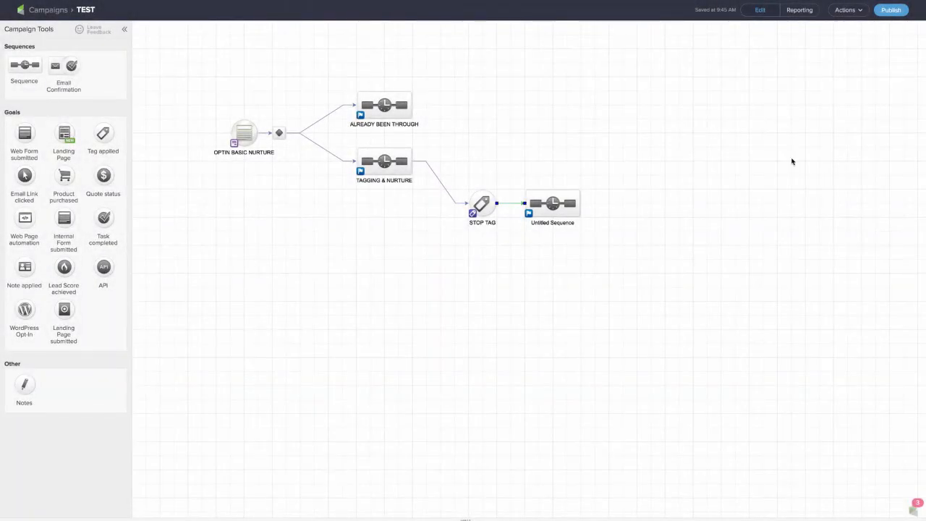
{"action": "mouse_move", "coordinate": [263, 149]}
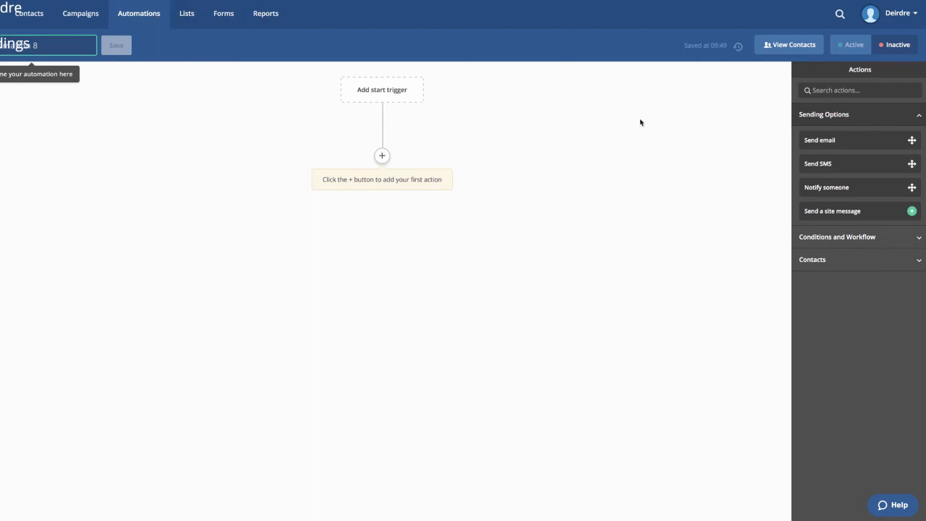
In ActiveCampaign, add a Subscribes to a list start trigger to the new automation, for any list and running once.
{"action": "left_click", "coordinate": [393, 92]}
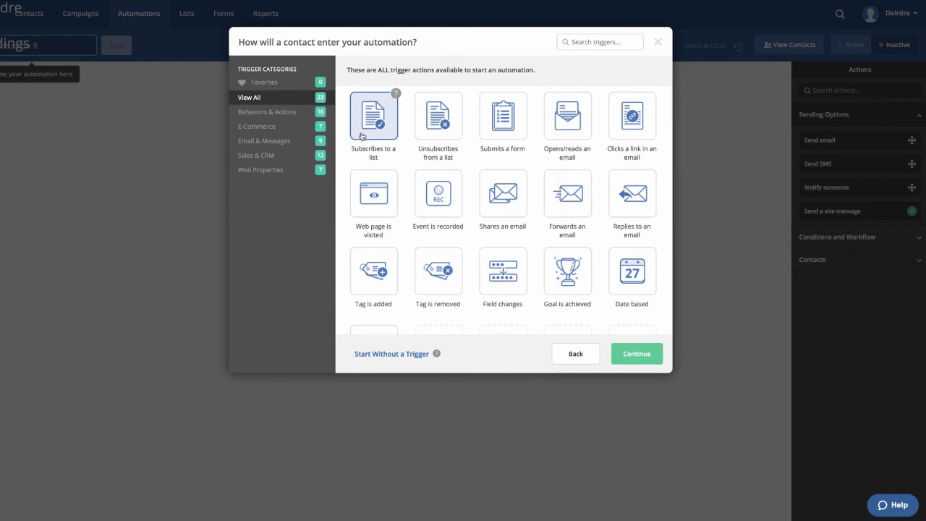
{"action": "left_click", "coordinate": [628, 356]}
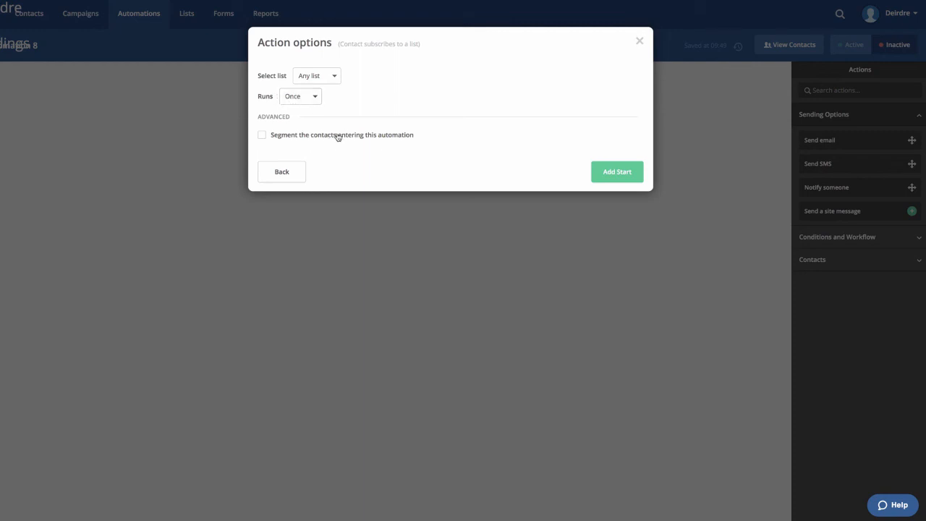
{"action": "left_click", "coordinate": [622, 174]}
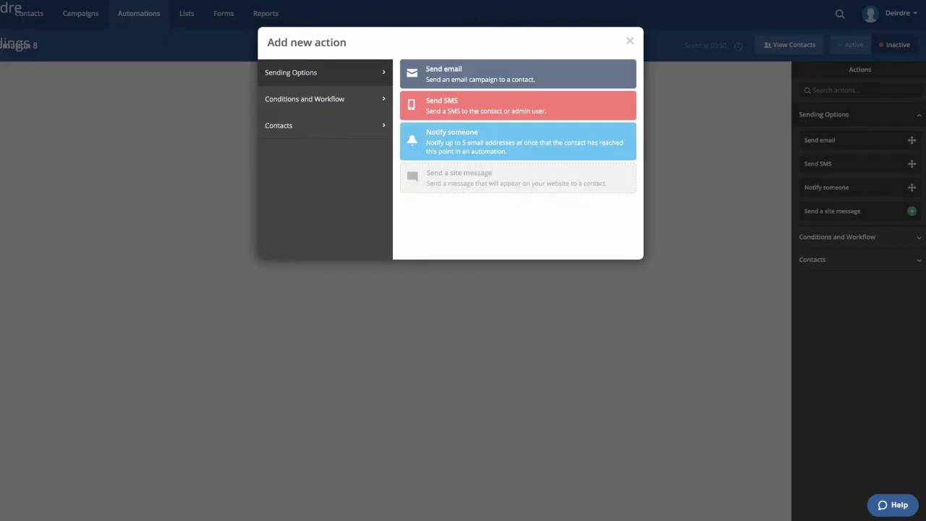
Add an Add tag action that applies the tag GOING THROUGH NURTURE as the automation's first action.
{"action": "left_click", "coordinate": [304, 99]}
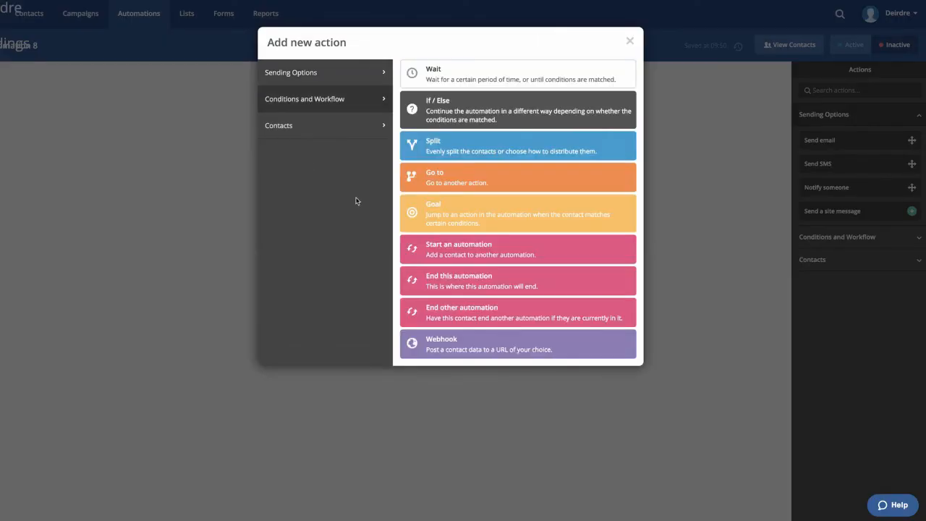
{"action": "left_click", "coordinate": [312, 127]}
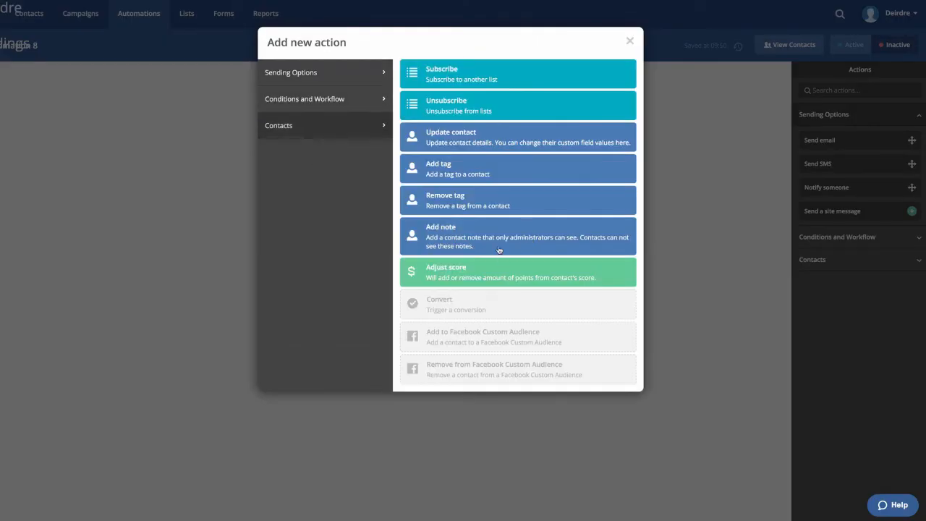
{"action": "left_click", "coordinate": [485, 168]}
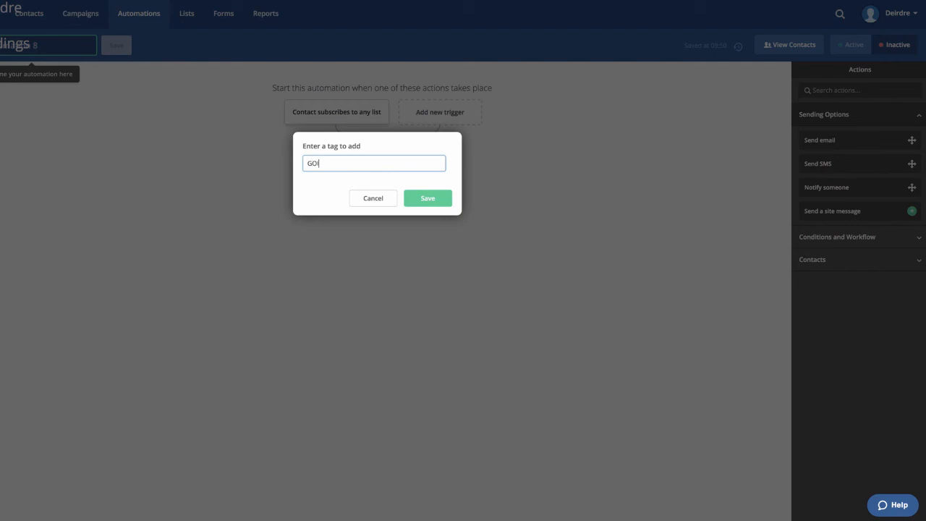
{"action": "type", "text": "ING THROUGH NURTURE"}
{"action": "left_click", "coordinate": [426, 199]}
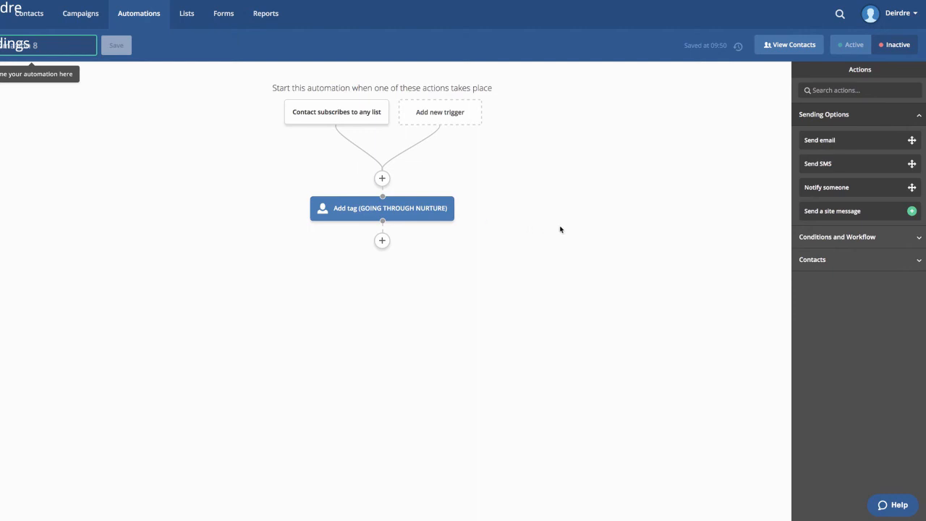
Add a Send email action after the tag action and create a new email named TEST EMAIL 1 for it.
{"action": "left_click", "coordinate": [382, 241]}
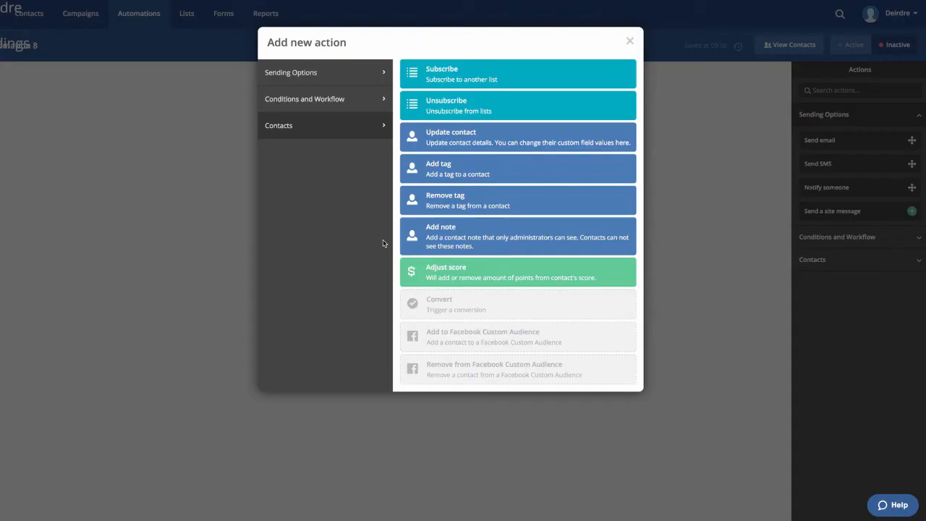
{"action": "left_click", "coordinate": [348, 76]}
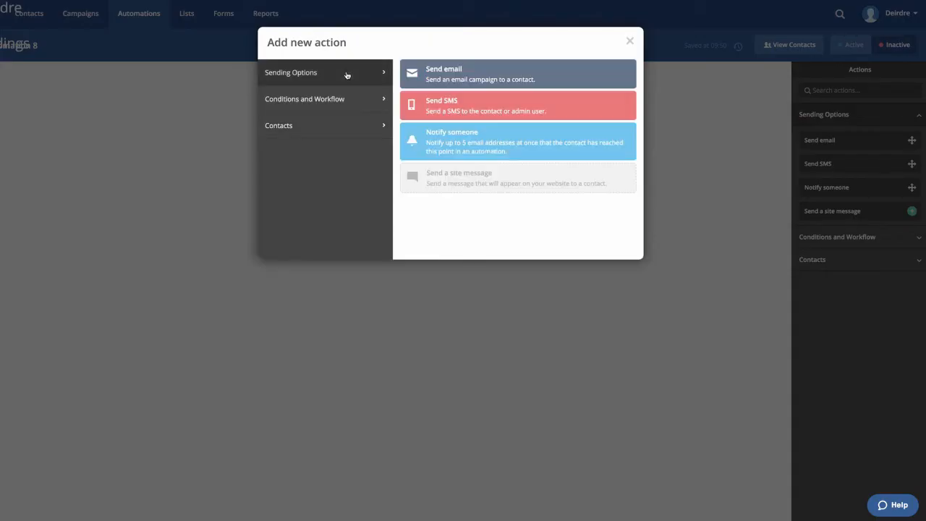
{"action": "left_click", "coordinate": [442, 71]}
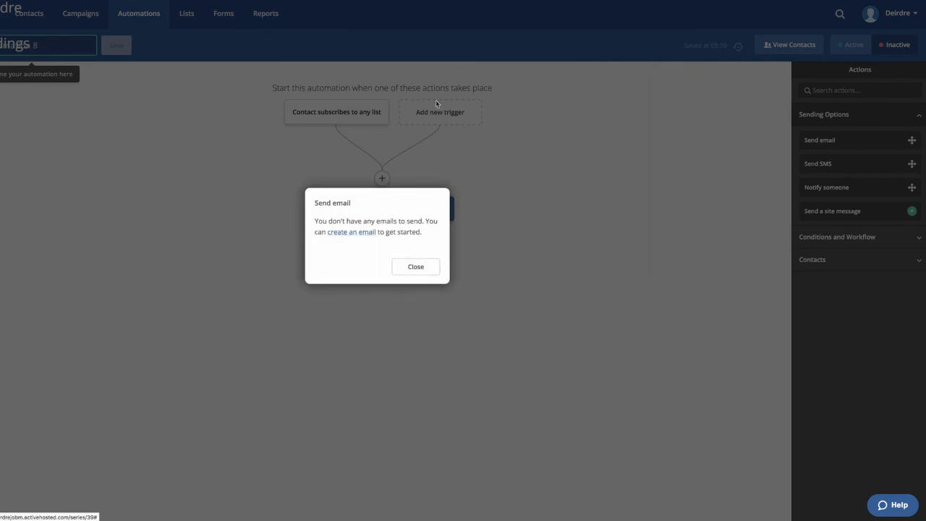
{"action": "left_click", "coordinate": [361, 232]}
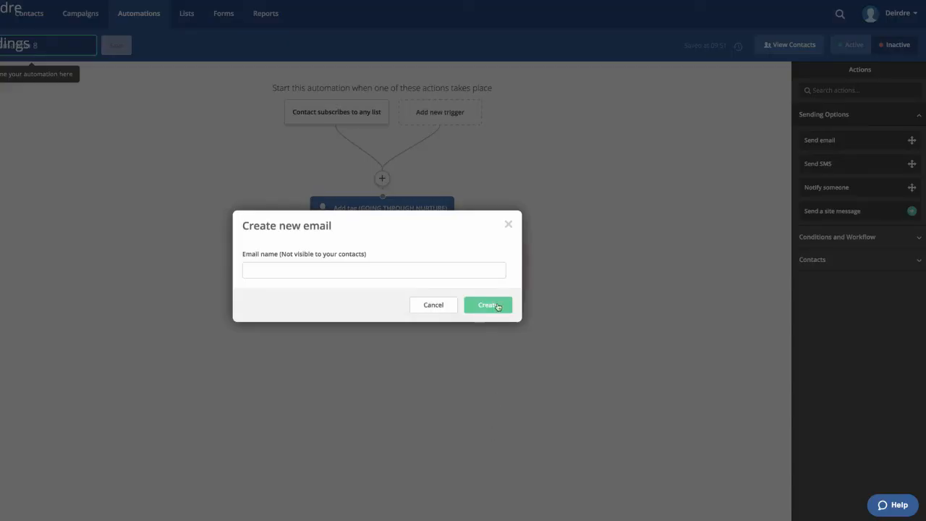
{"action": "left_click", "coordinate": [371, 271]}
{"action": "type", "text": "TES"}
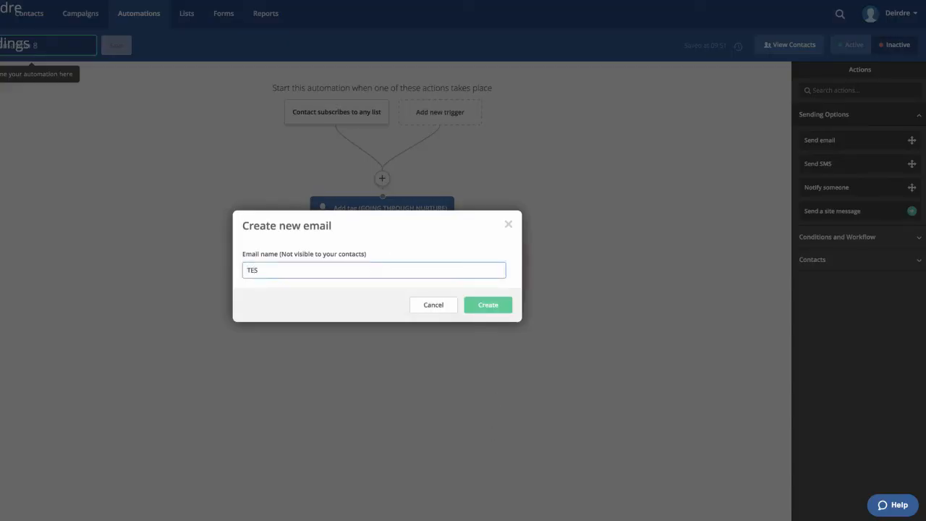
{"action": "type", "text": "T EMAIL 1"}
{"action": "left_click", "coordinate": [488, 304]}
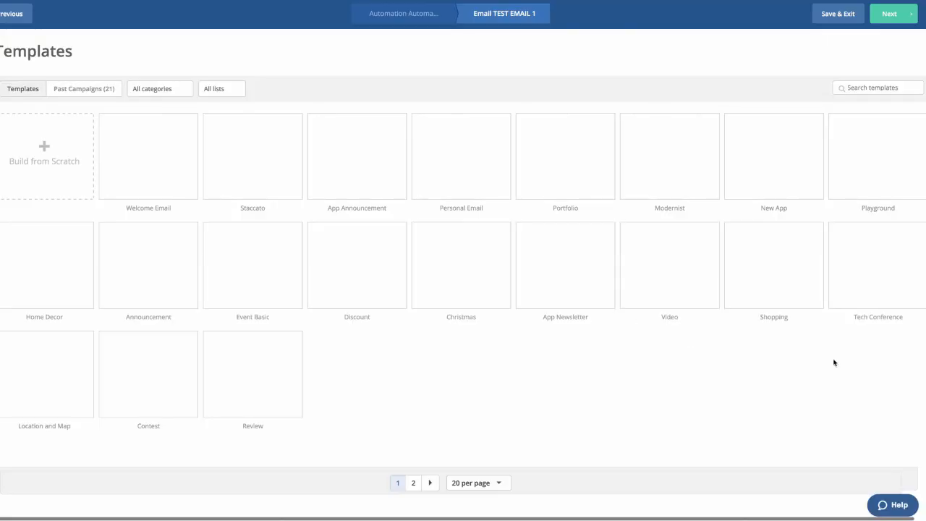
Use the Portfolio template design for TEST EMAIL 1 and set the email subject to TEST 1.
{"action": "mouse_move", "coordinate": [429, 178]}
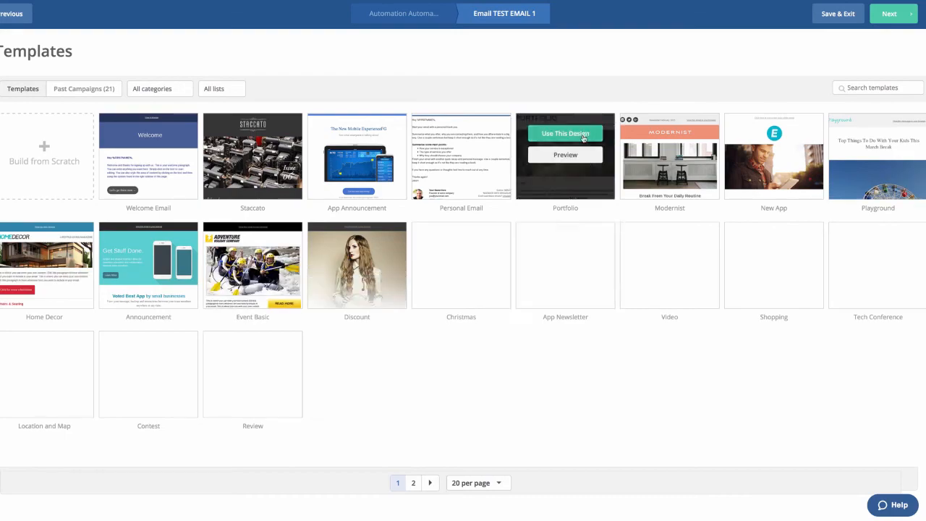
{"action": "left_click", "coordinate": [583, 138]}
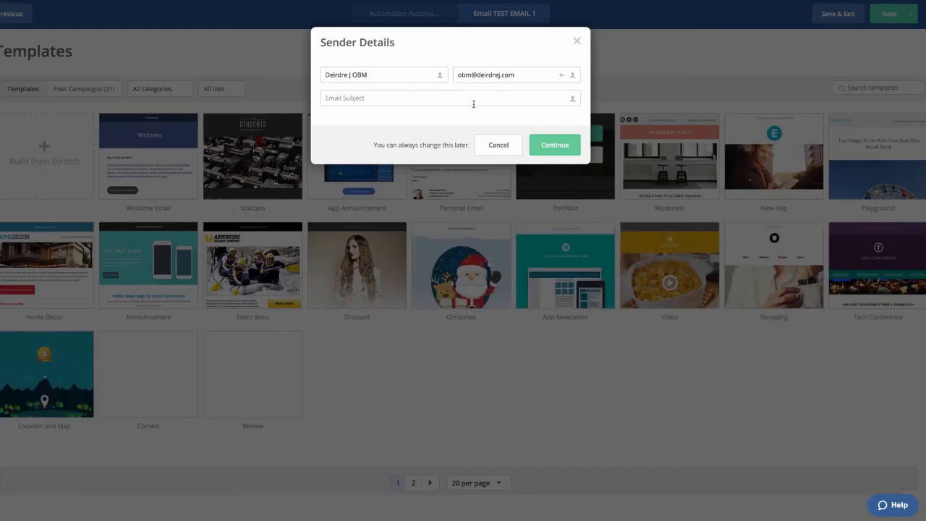
{"action": "left_click", "coordinate": [473, 101]}
{"action": "type", "text": "TEST"}
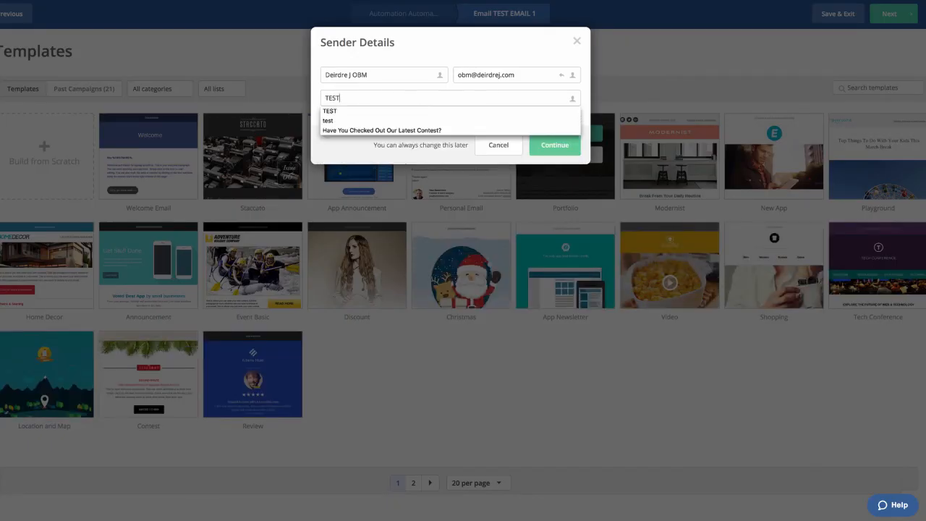
{"action": "type", "text": " 1"}
{"action": "left_click", "coordinate": [554, 149]}
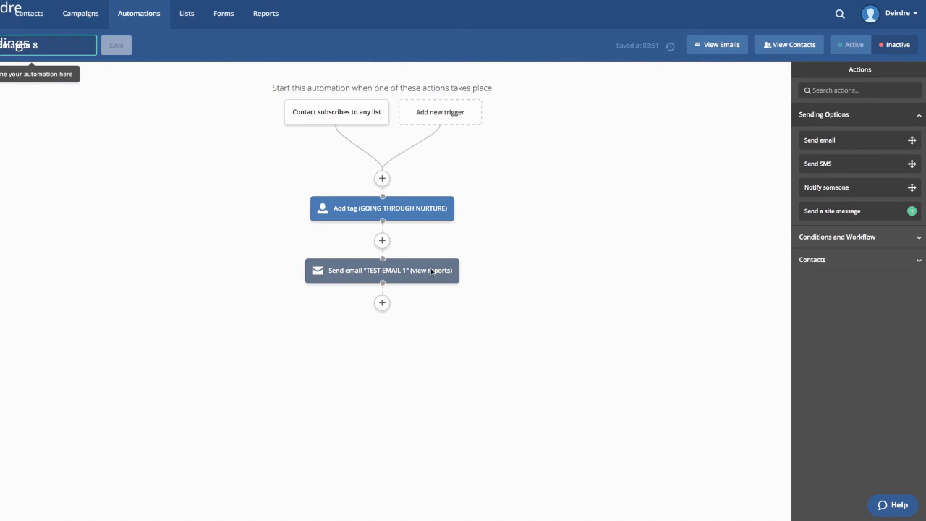
Add a Wait action after TEST EMAIL 1 for a specified period of 24 hours.
{"action": "left_click", "coordinate": [382, 304]}
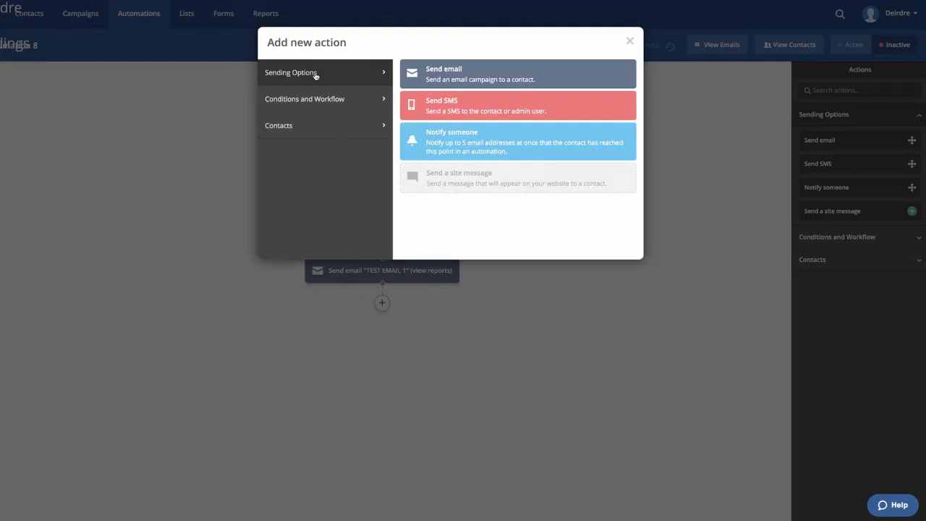
{"action": "left_click", "coordinate": [321, 103]}
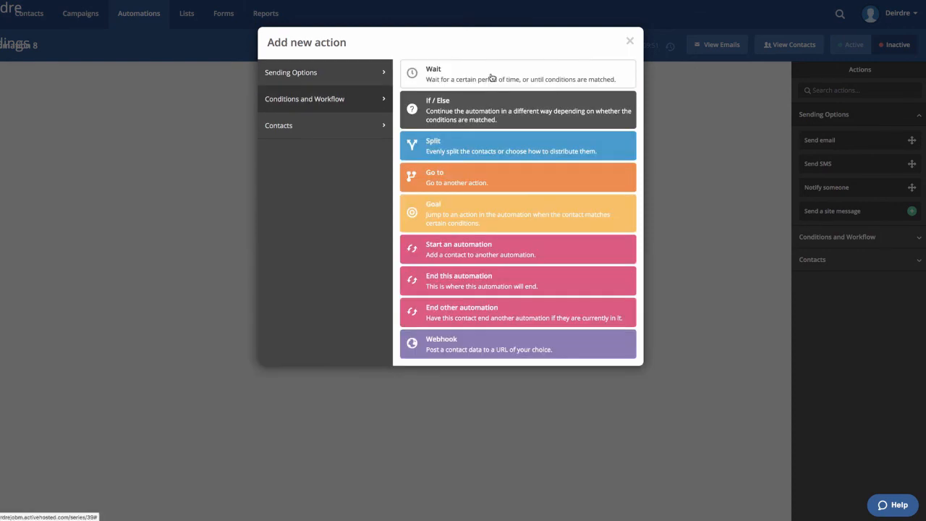
{"action": "left_click", "coordinate": [471, 80]}
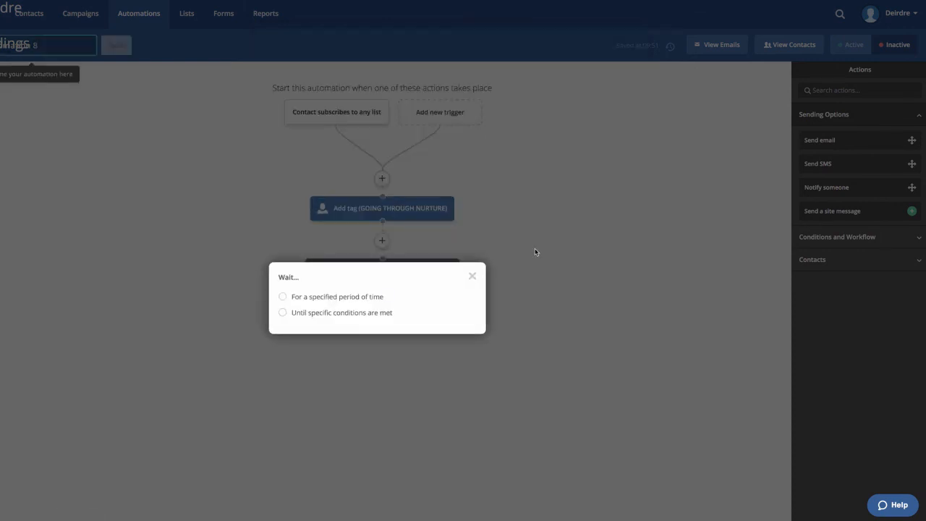
{"action": "left_click", "coordinate": [313, 298]}
{"action": "left_click", "coordinate": [398, 296]}
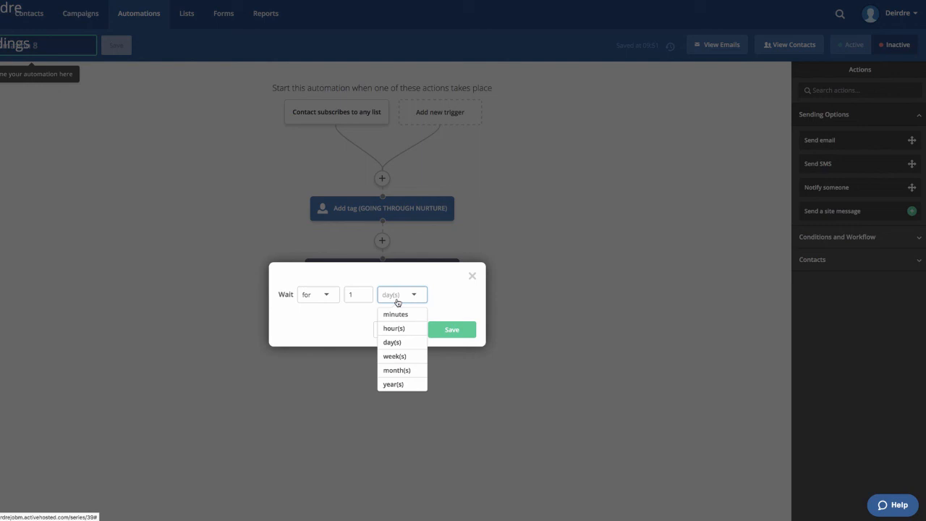
{"action": "left_click", "coordinate": [394, 328]}
{"action": "double_click", "coordinate": [354, 294]}
{"action": "type", "text": "24"}
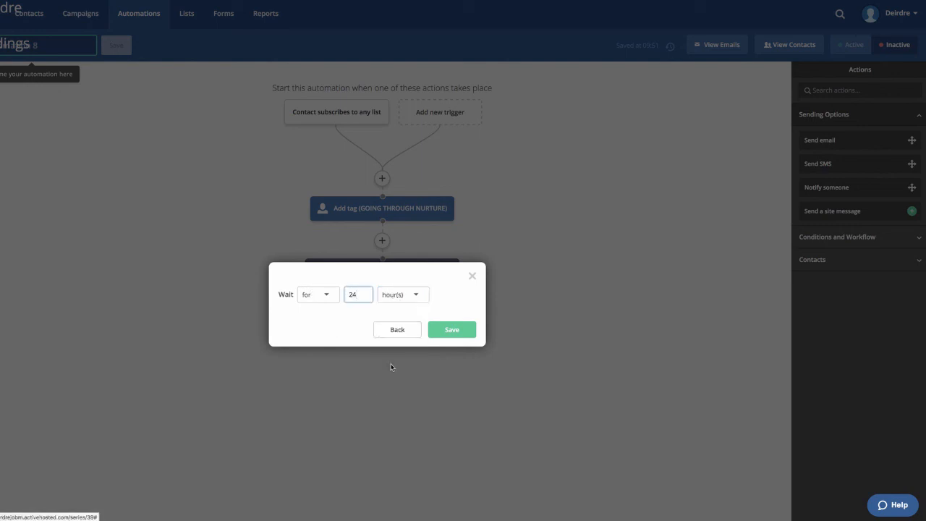
{"action": "left_click", "coordinate": [443, 329]}
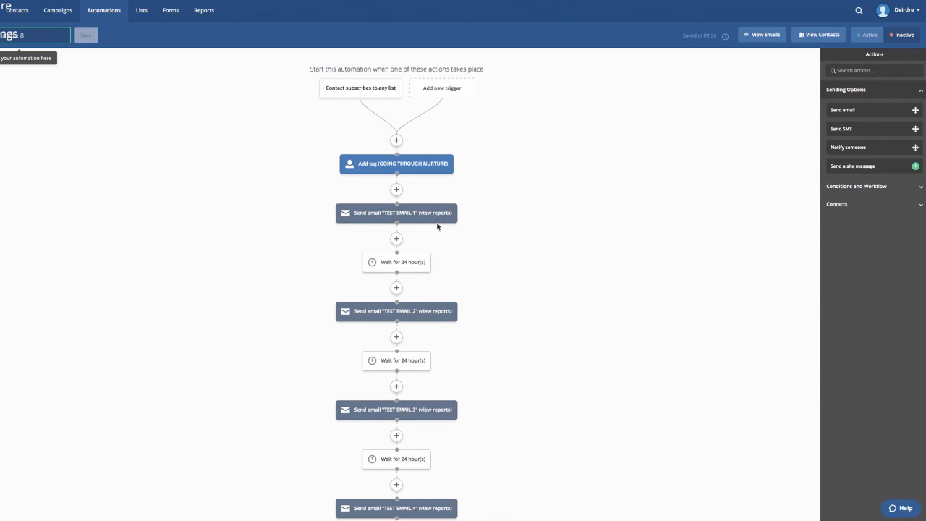
{"action": "scroll", "coordinate": [437, 226], "scroll_direction": "down", "scroll_amount": 3}
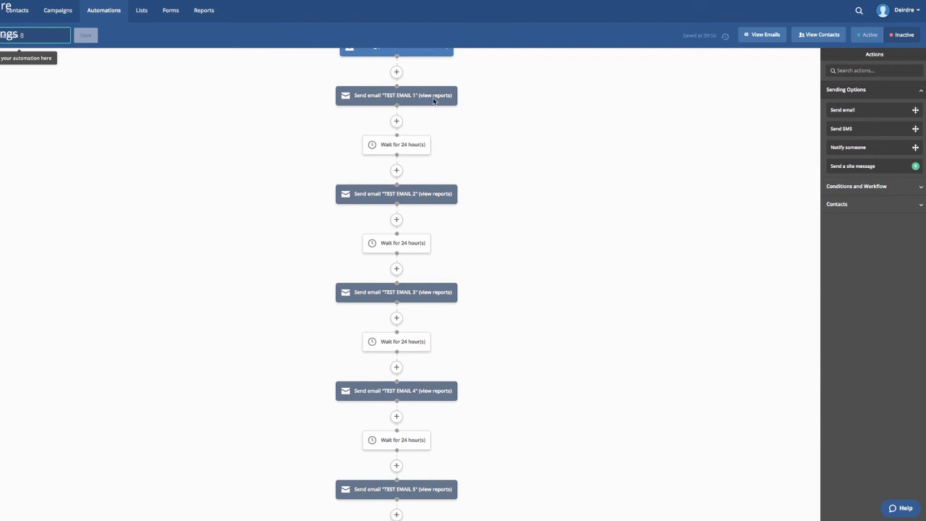
{"action": "scroll", "coordinate": [434, 102], "scroll_direction": "up", "scroll_amount": 1}
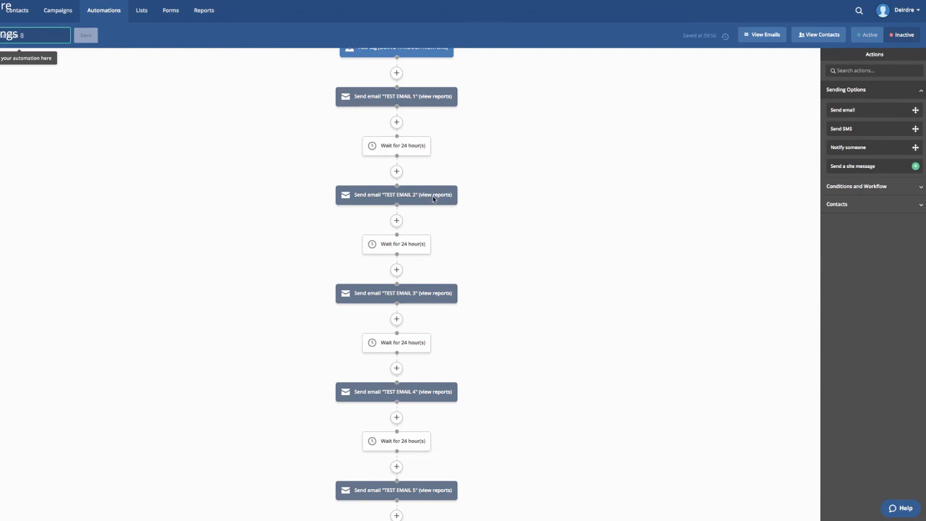
{"action": "scroll", "coordinate": [469, 303], "scroll_direction": "down", "scroll_amount": 1}
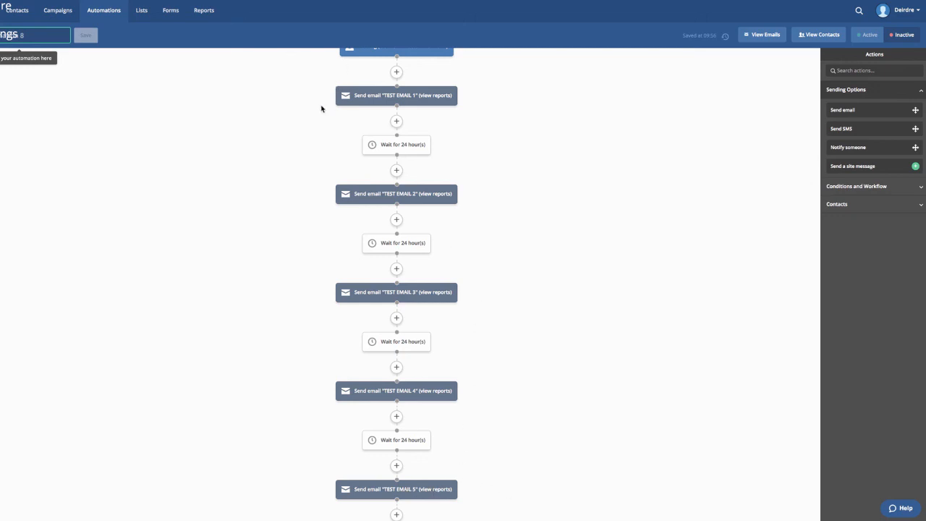
{"action": "scroll", "coordinate": [478, 421], "scroll_direction": "up", "scroll_amount": 1}
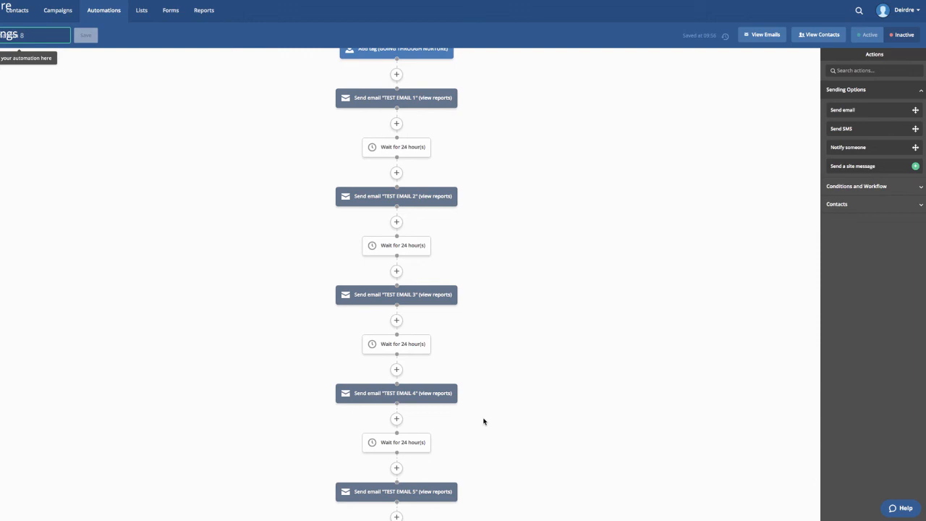
{"action": "scroll", "coordinate": [473, 354], "scroll_direction": "up", "scroll_amount": 3}
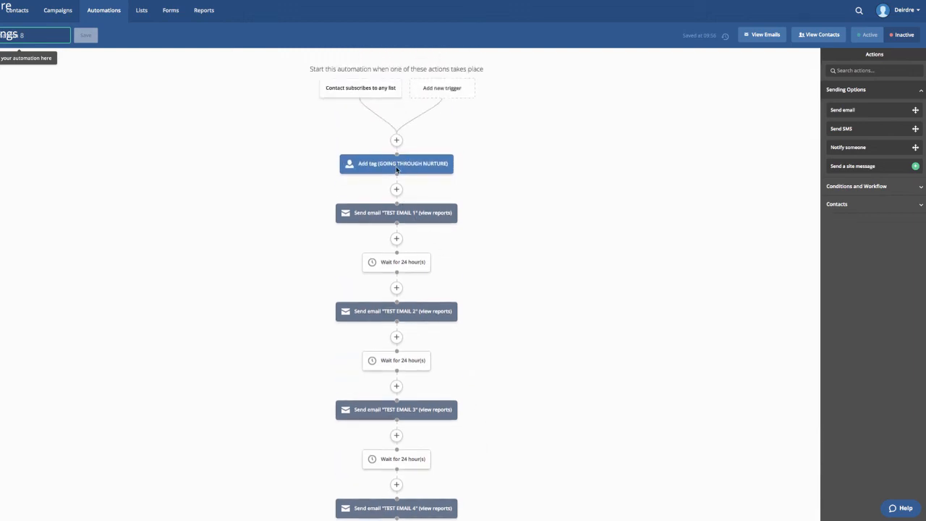
Add a Remove tag action after the TEST EMAIL 5 send that removes the tag GOING THROUGH NURTURE.
{"action": "scroll", "coordinate": [514, 201], "scroll_direction": "down", "scroll_amount": 3}
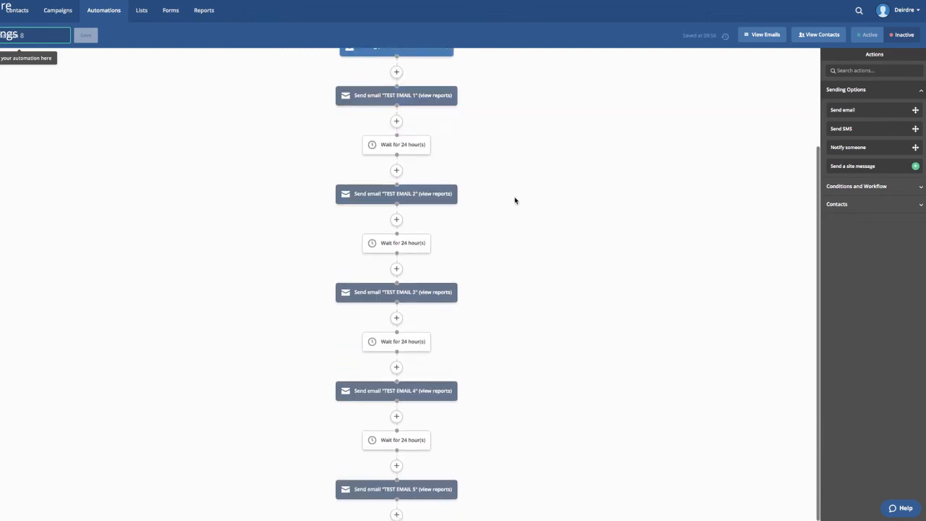
{"action": "left_click", "coordinate": [396, 514]}
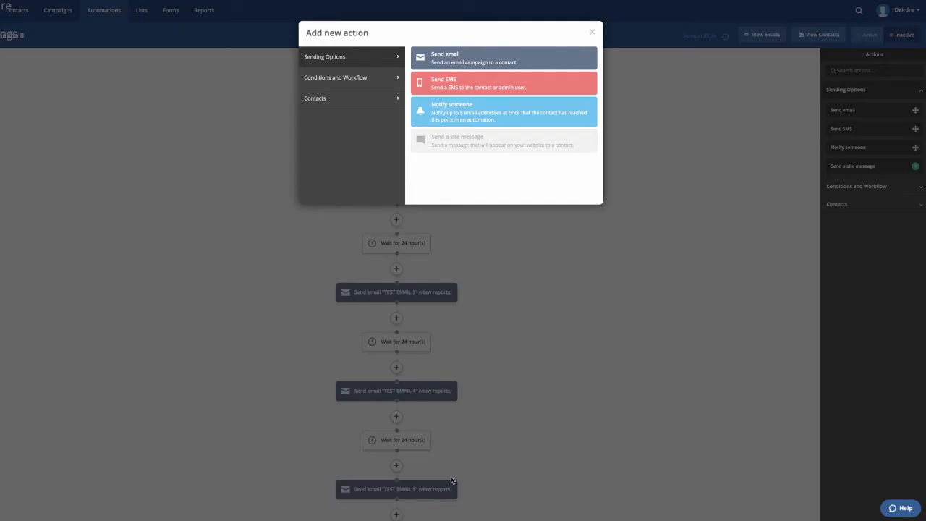
{"action": "left_click", "coordinate": [311, 102]}
{"action": "left_click", "coordinate": [498, 165]}
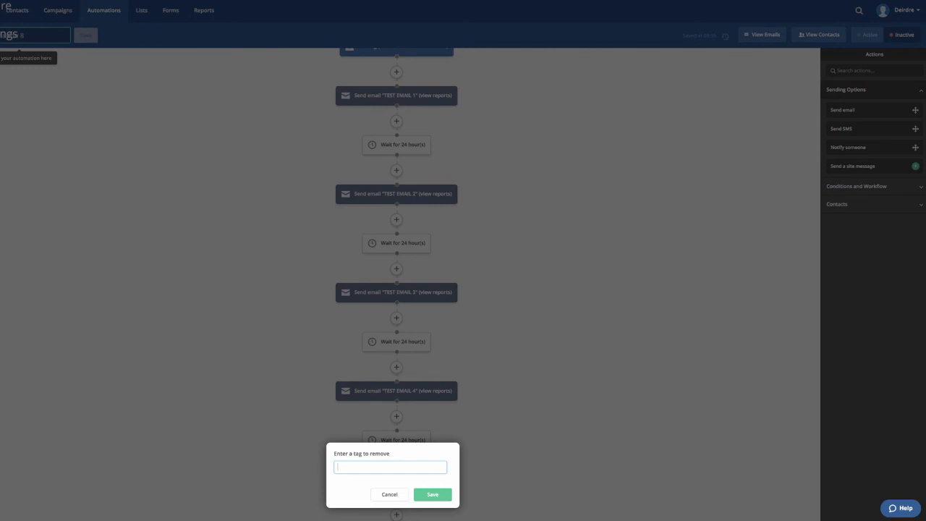
{"action": "left_click", "coordinate": [381, 466]}
{"action": "left_click", "coordinate": [434, 493]}
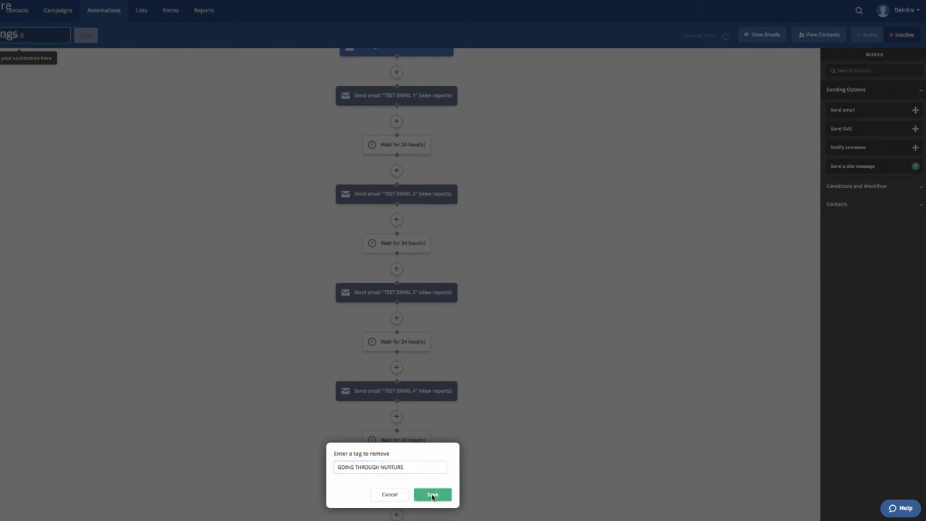
{"action": "scroll", "coordinate": [489, 454], "scroll_direction": "down", "scroll_amount": 1}
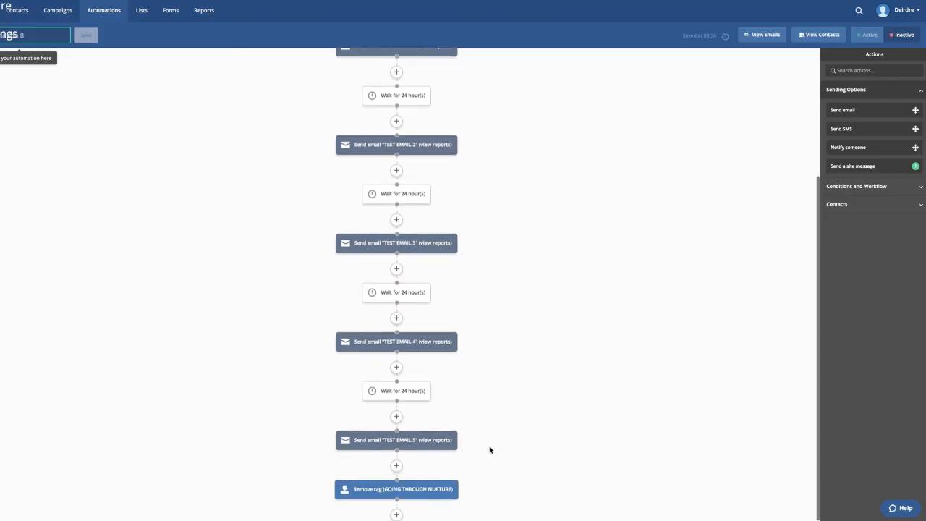
Add an Add tag action after the Remove tag action that applies the tag INDOCTRINATED NURTURE.
{"action": "scroll", "coordinate": [484, 317], "scroll_direction": "up", "scroll_amount": 3}
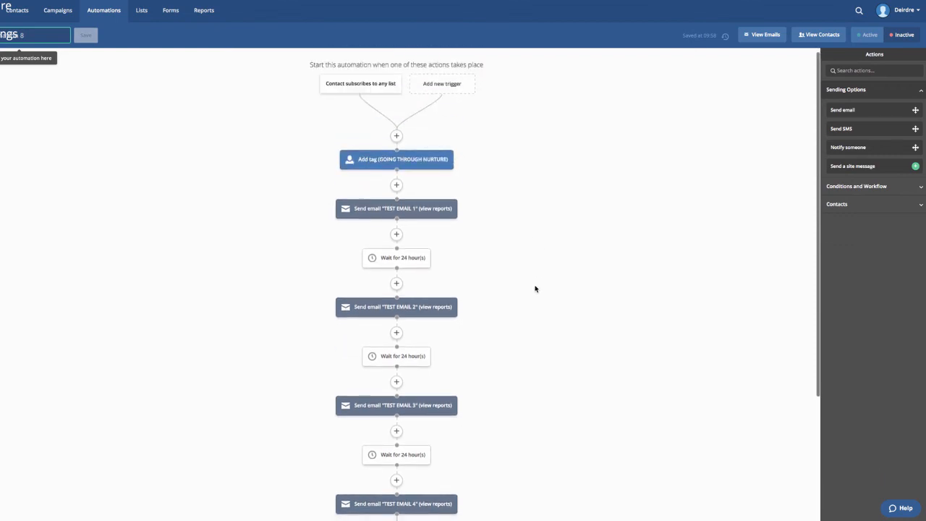
{"action": "scroll", "coordinate": [535, 287], "scroll_direction": "down", "scroll_amount": 3}
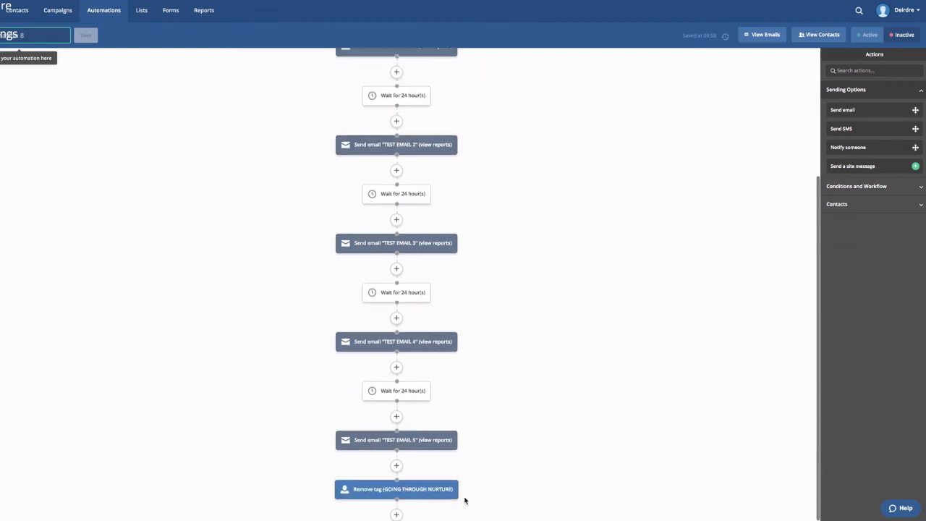
{"action": "left_click", "coordinate": [395, 514]}
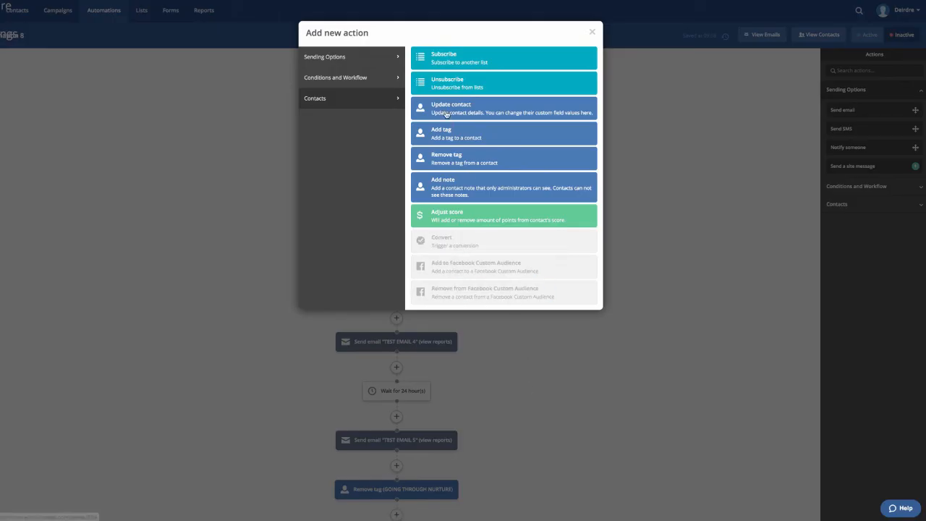
{"action": "left_click", "coordinate": [448, 138]}
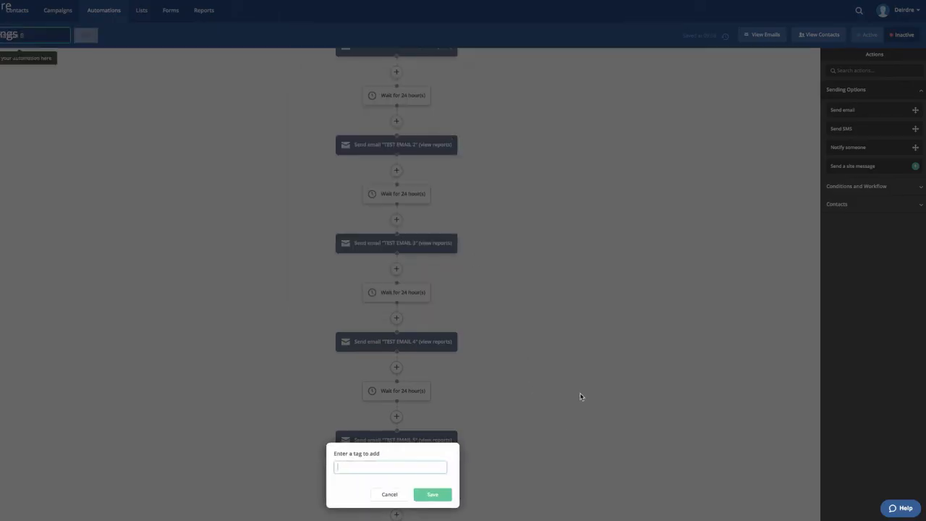
{"action": "type", "text": "INDOCTRINATED NURTURE"}
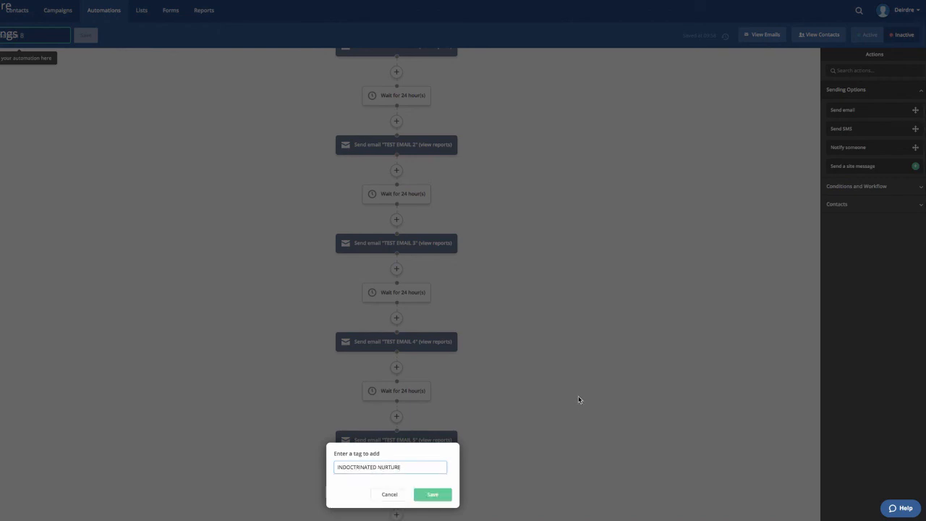
{"action": "left_click", "coordinate": [433, 494]}
{"action": "scroll", "coordinate": [561, 478], "scroll_direction": "down", "scroll_amount": 1}
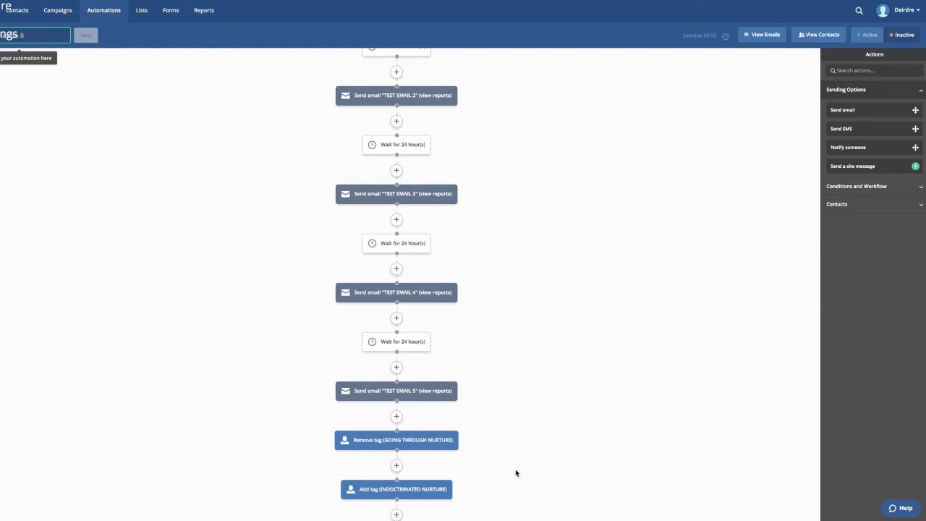
Add an End this automation action after the INDOCTRINATED NURTURE tag action.
{"action": "left_click", "coordinate": [396, 515]}
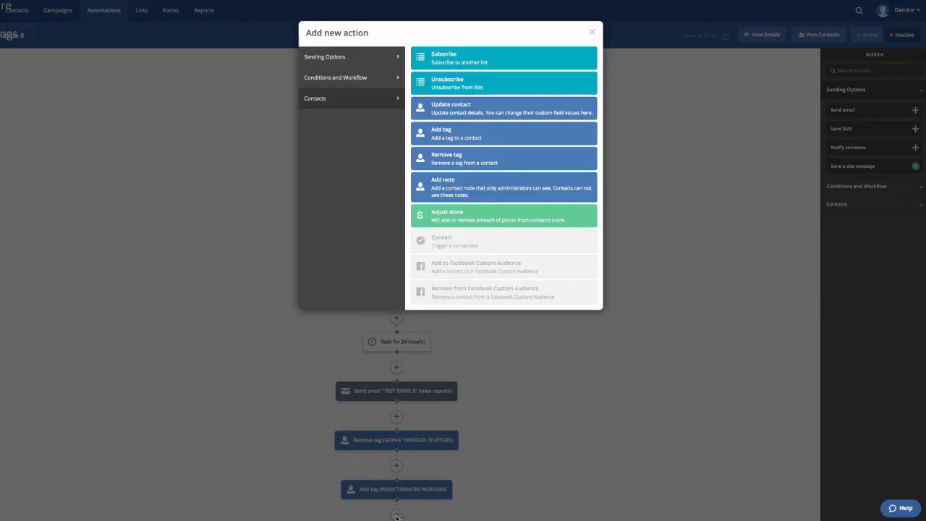
{"action": "left_click", "coordinate": [343, 78]}
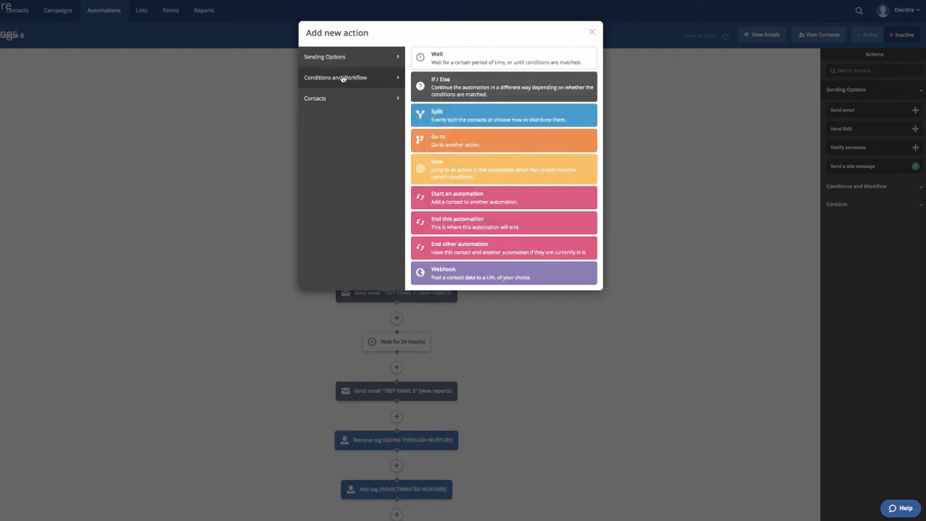
{"action": "left_click", "coordinate": [482, 226]}
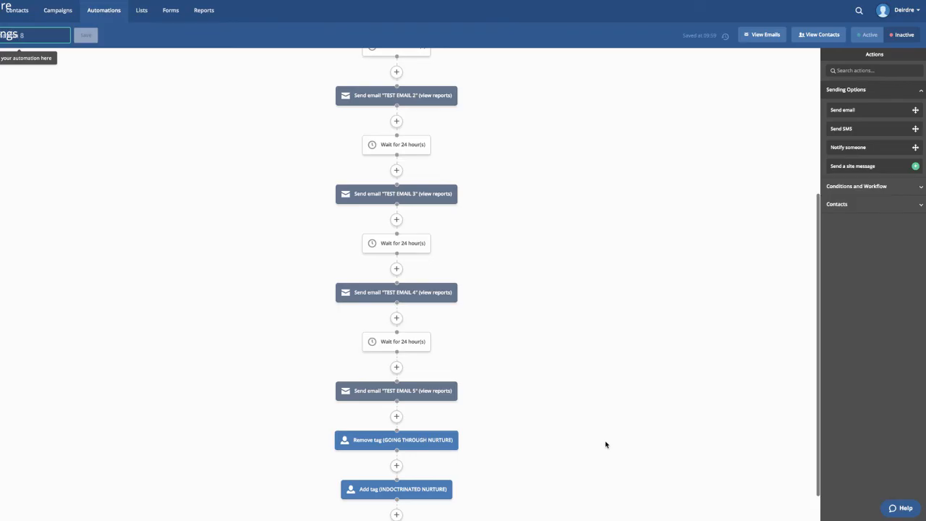
{"action": "scroll", "coordinate": [606, 444], "scroll_direction": "down", "scroll_amount": 1}
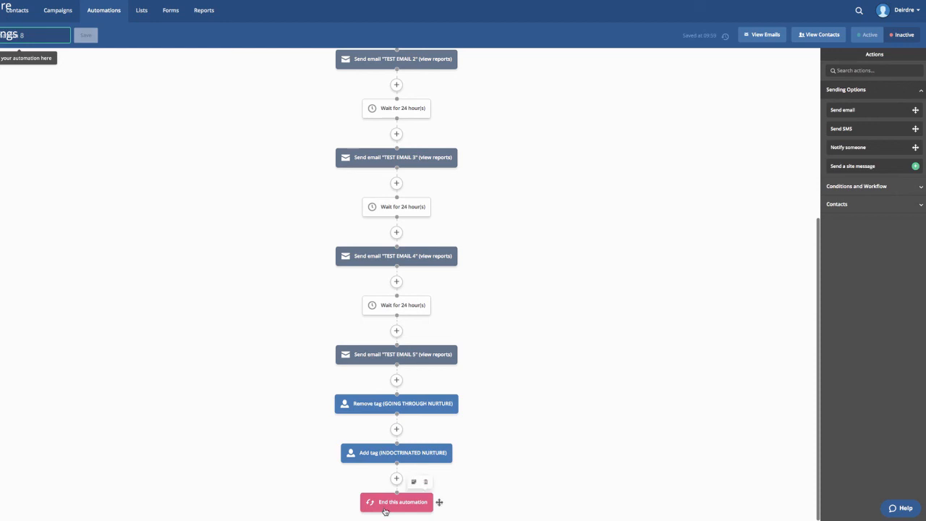
Add an If/Else condition before the first Add tag action that checks whether the tag NURTURE INDOCTRINATED exists on the contact.
{"action": "scroll", "coordinate": [567, 403], "scroll_direction": "up", "scroll_amount": 5}
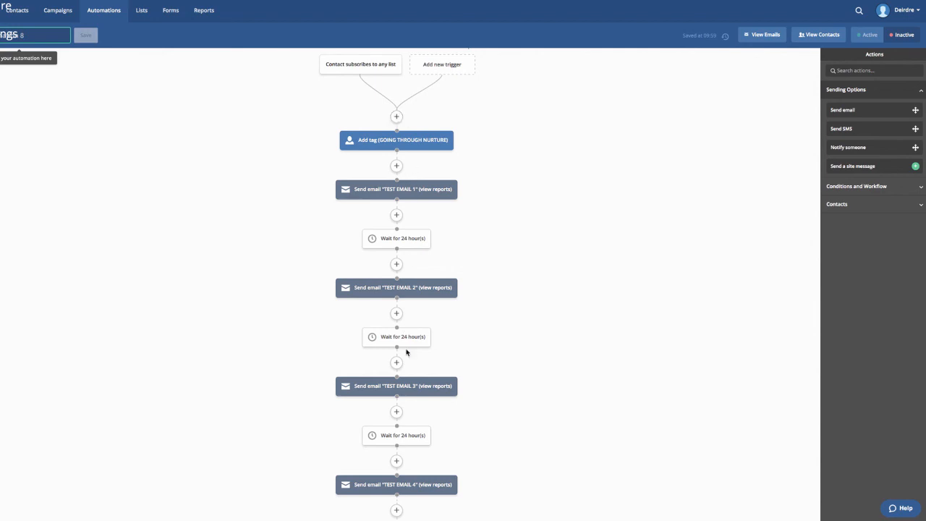
{"action": "mouse_move", "coordinate": [424, 496]}
{"action": "left_click", "coordinate": [397, 117]}
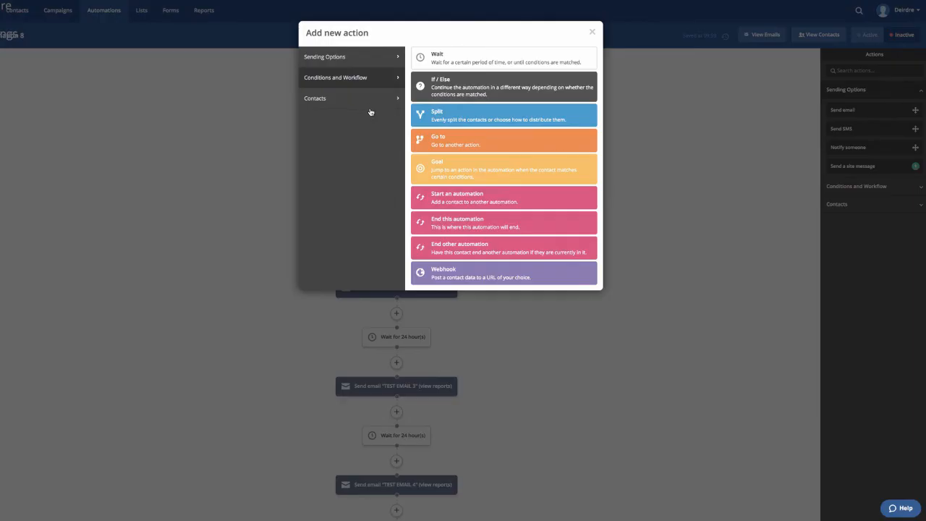
{"action": "left_click", "coordinate": [473, 115]}
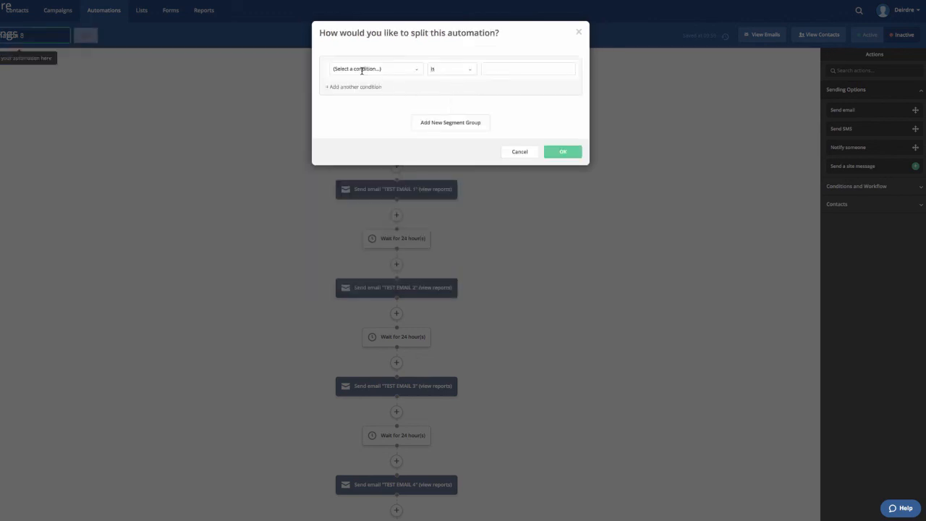
{"action": "left_click", "coordinate": [362, 69]}
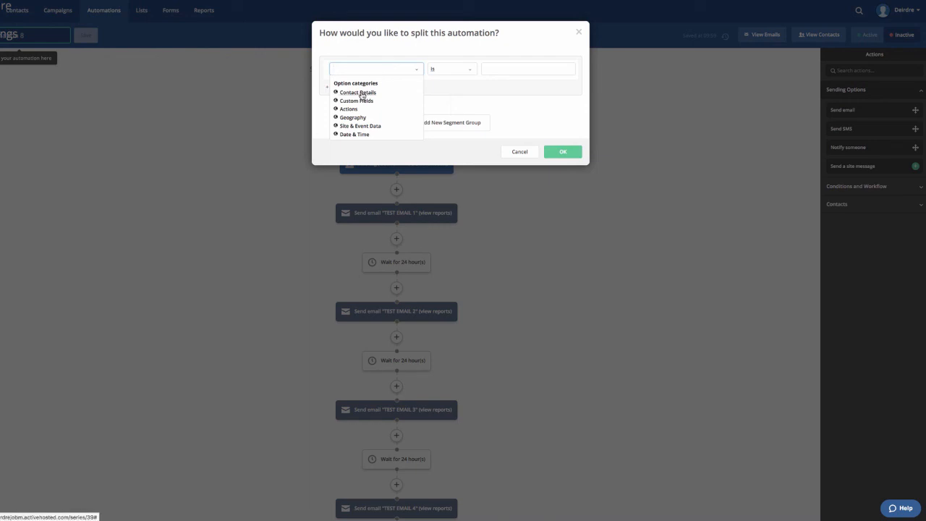
{"action": "left_click", "coordinate": [361, 93]}
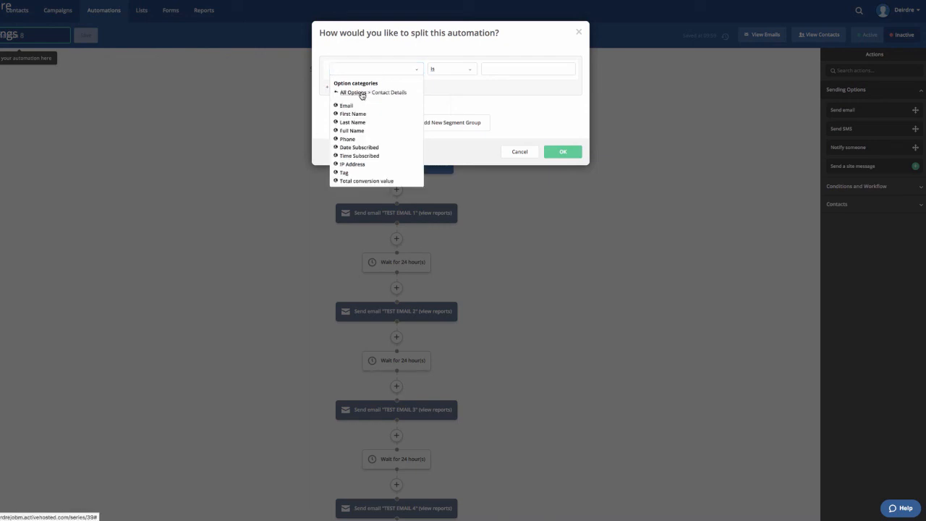
{"action": "left_click", "coordinate": [348, 173]}
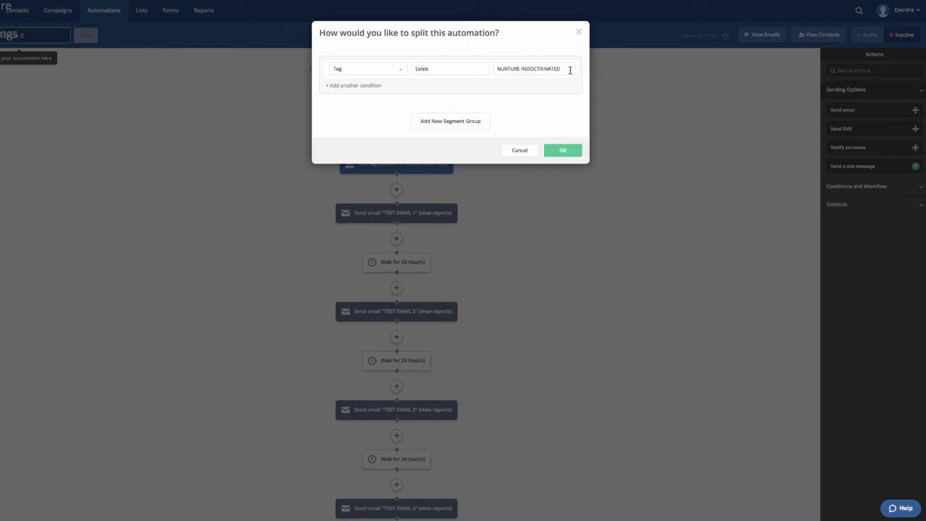
{"action": "left_click", "coordinate": [567, 150]}
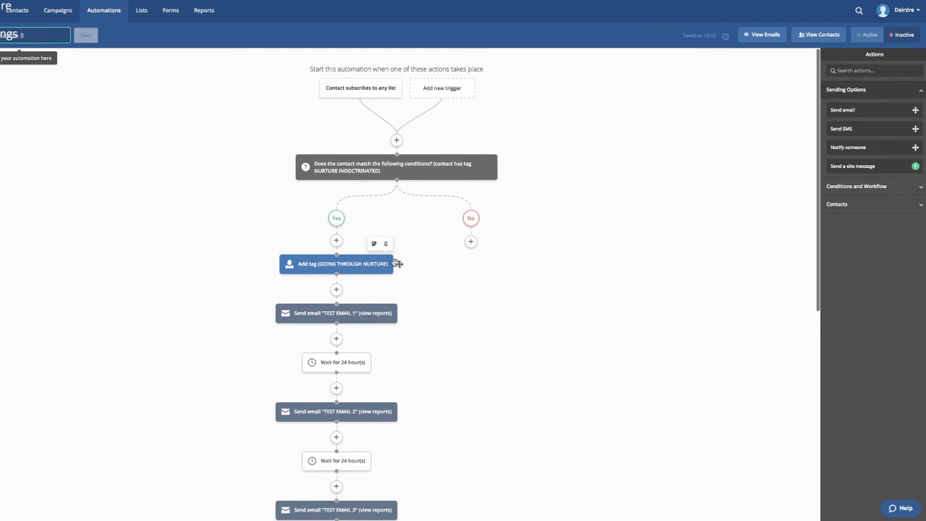
Move the GOING THROUGH NURTURE Add tag action and all following actions to the No branch, with waiting contacts moving to the new Wait position.
{"action": "left_click_drag", "start_coordinate": [398, 263], "coordinate": [472, 244]}
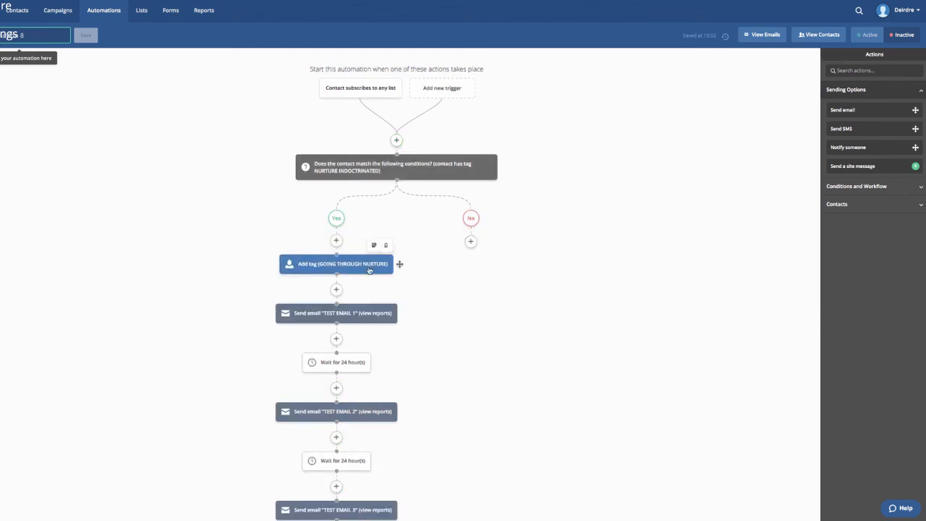
{"action": "left_click_drag", "start_coordinate": [398, 264], "coordinate": [543, 238]}
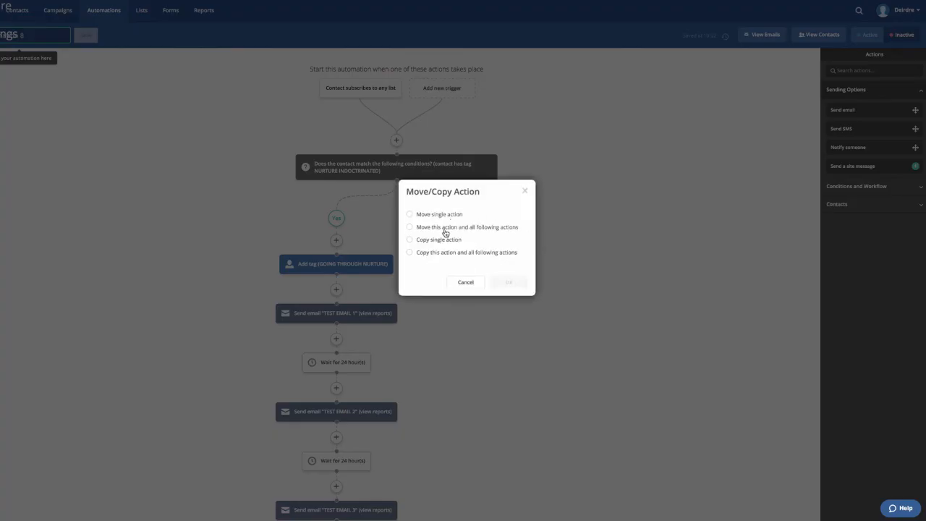
{"action": "left_click", "coordinate": [446, 232]}
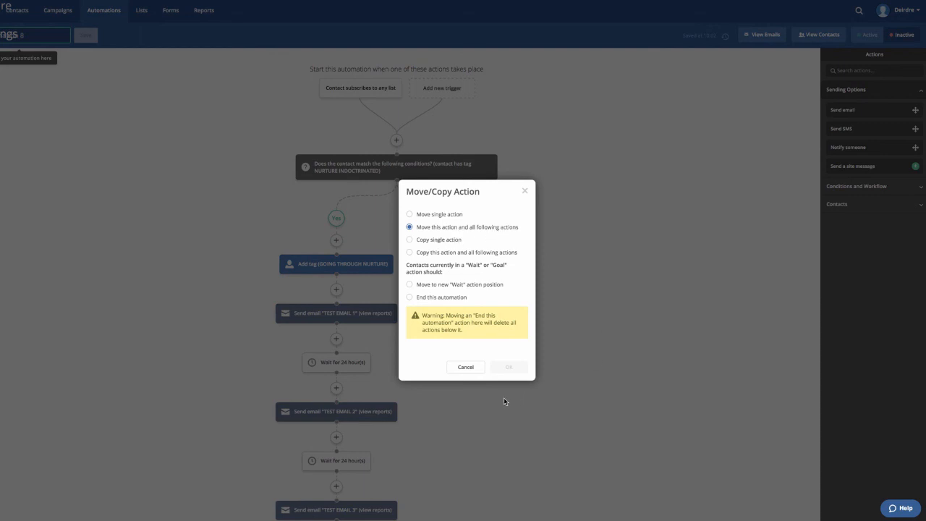
{"action": "left_click", "coordinate": [409, 286]}
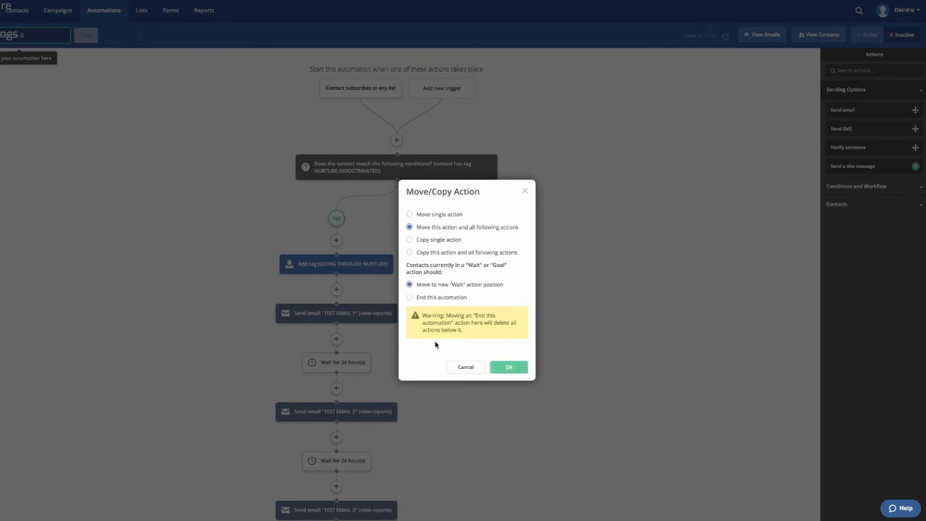
{"action": "left_click", "coordinate": [508, 367]}
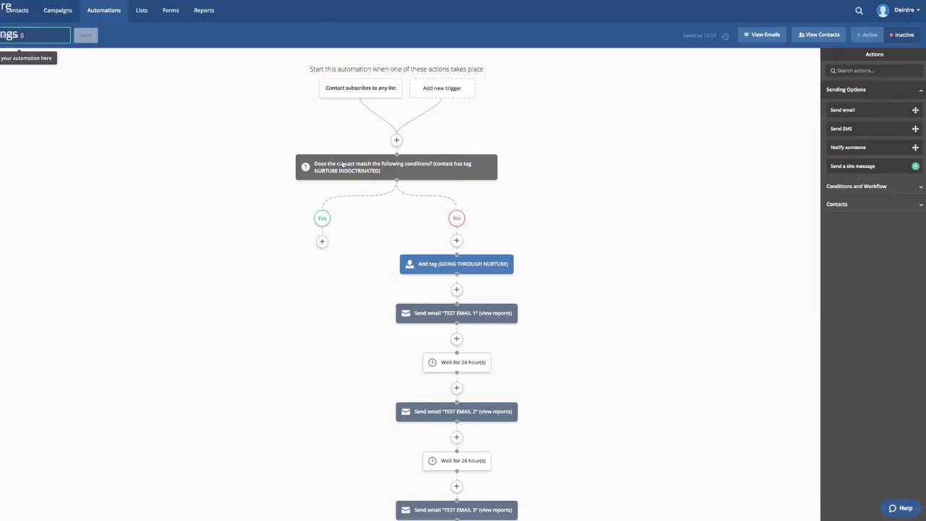
Add an End this automation action under the Yes branch of the tag condition.
{"action": "mouse_move", "coordinate": [391, 170]}
{"action": "left_click", "coordinate": [322, 241]}
{"action": "left_click", "coordinate": [489, 224]}
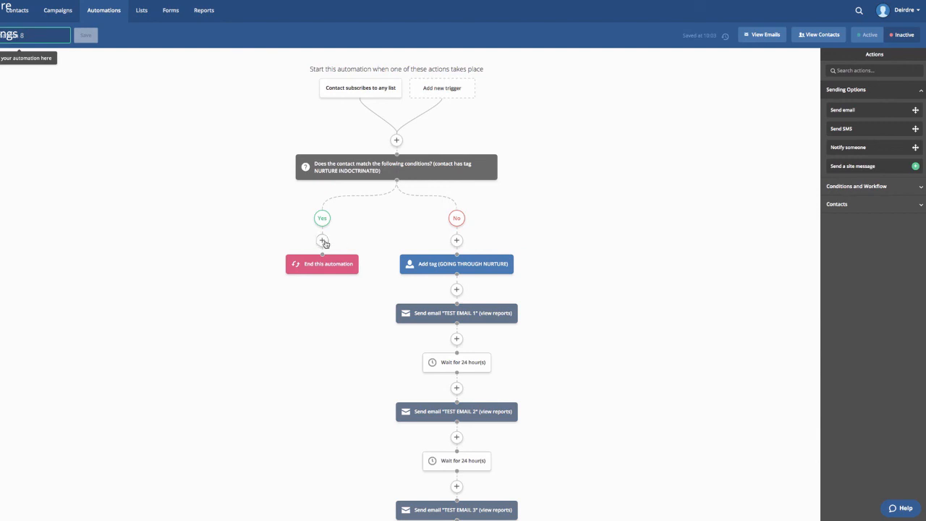
{"action": "mouse_move", "coordinate": [498, 269]}
{"action": "scroll", "coordinate": [544, 426], "scroll_direction": "down", "scroll_amount": 5}
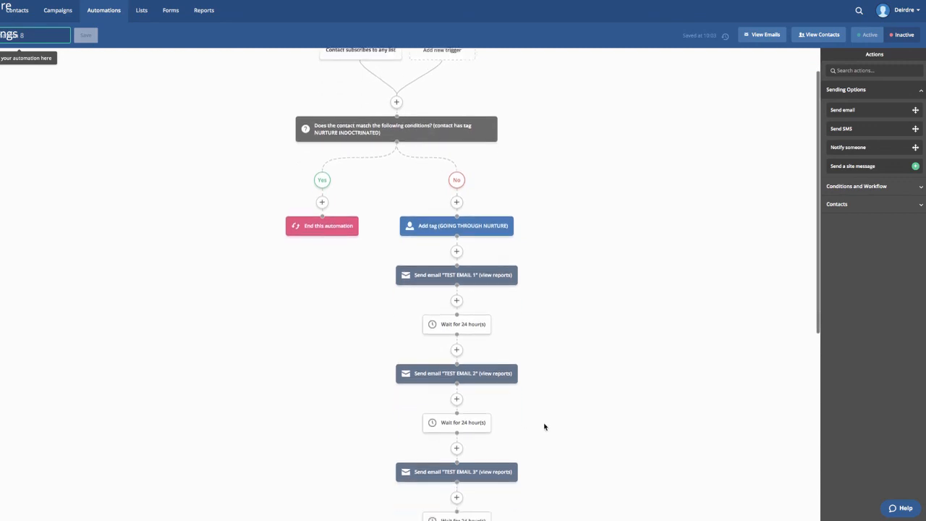
{"action": "scroll", "coordinate": [544, 426], "scroll_direction": "down", "scroll_amount": 8}
{"action": "scroll", "coordinate": [544, 426], "scroll_direction": "up", "scroll_amount": 15}
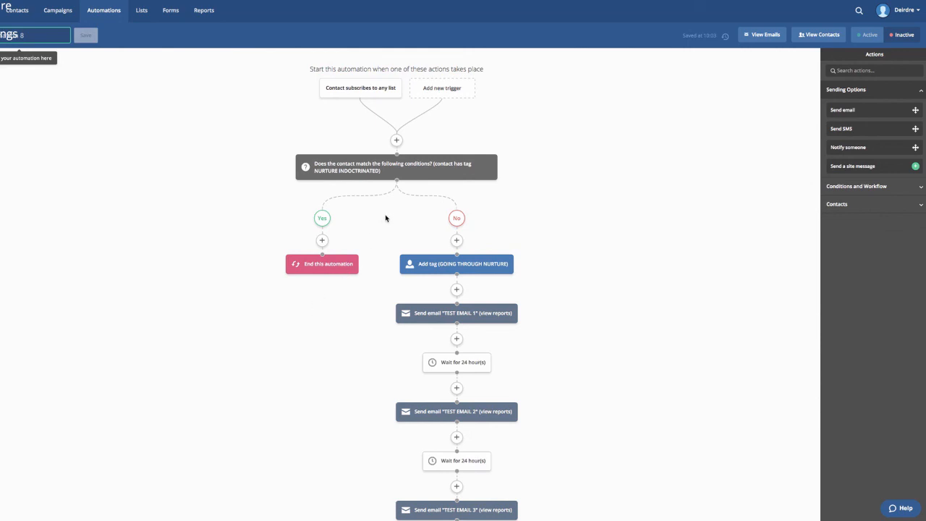
Review the whole automation from the subscription trigger and tag condition through the nurture emails, tag actions and ending of the No branch.
{"action": "scroll", "coordinate": [595, 166], "scroll_direction": "down", "scroll_amount": 5}
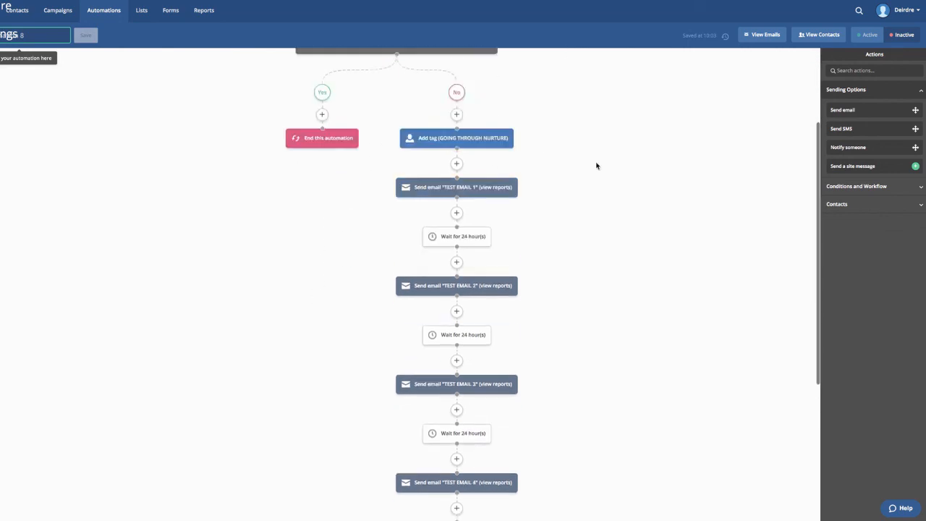
{"action": "scroll", "coordinate": [624, 322], "scroll_direction": "up", "scroll_amount": 5}
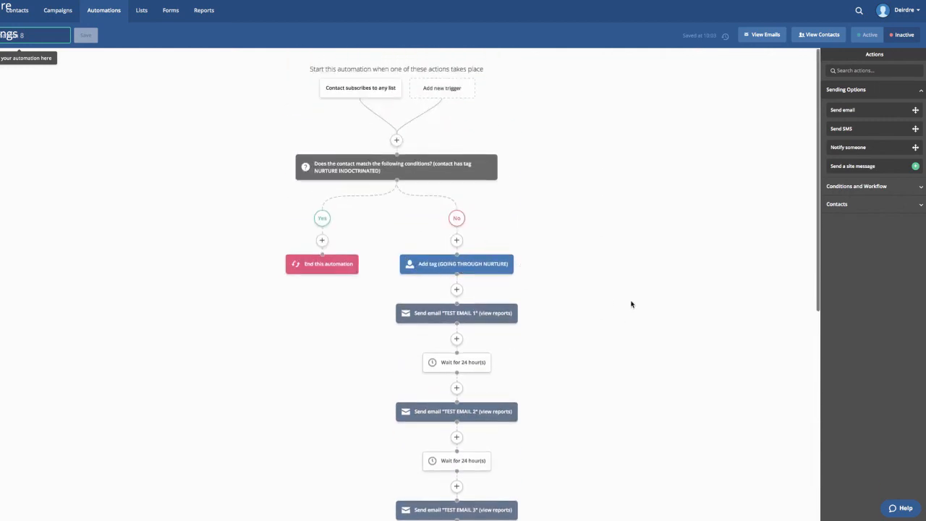
{"action": "scroll", "coordinate": [622, 300], "scroll_direction": "down", "scroll_amount": 5}
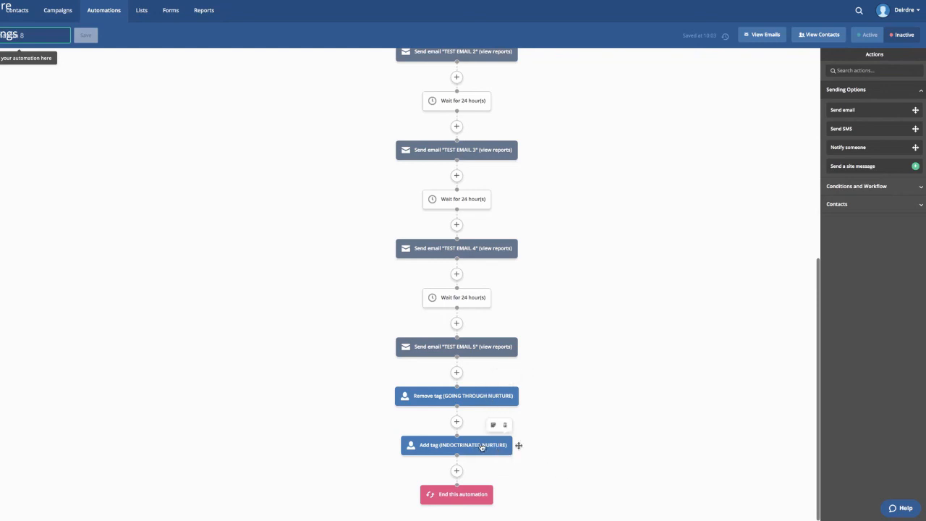
{"action": "scroll", "coordinate": [535, 430], "scroll_direction": "up", "scroll_amount": 5}
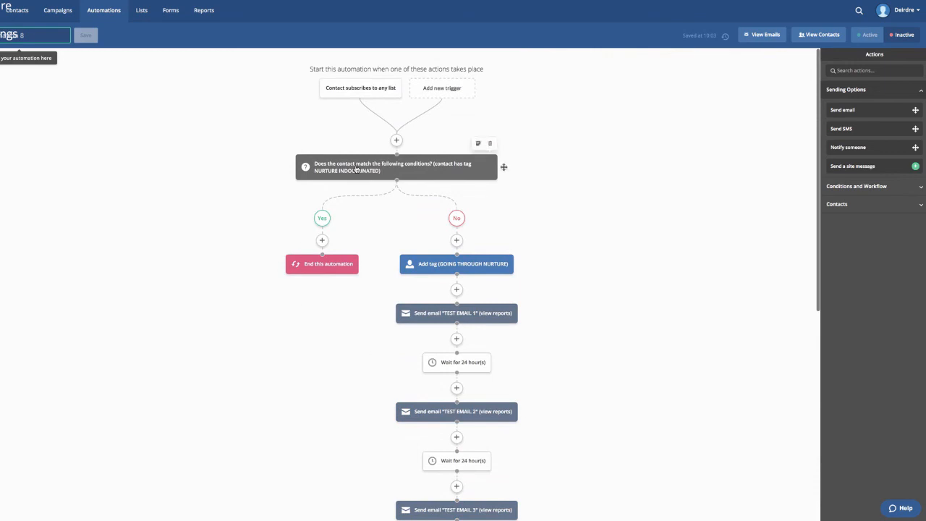
{"action": "scroll", "coordinate": [672, 177], "scroll_direction": "down", "scroll_amount": 5}
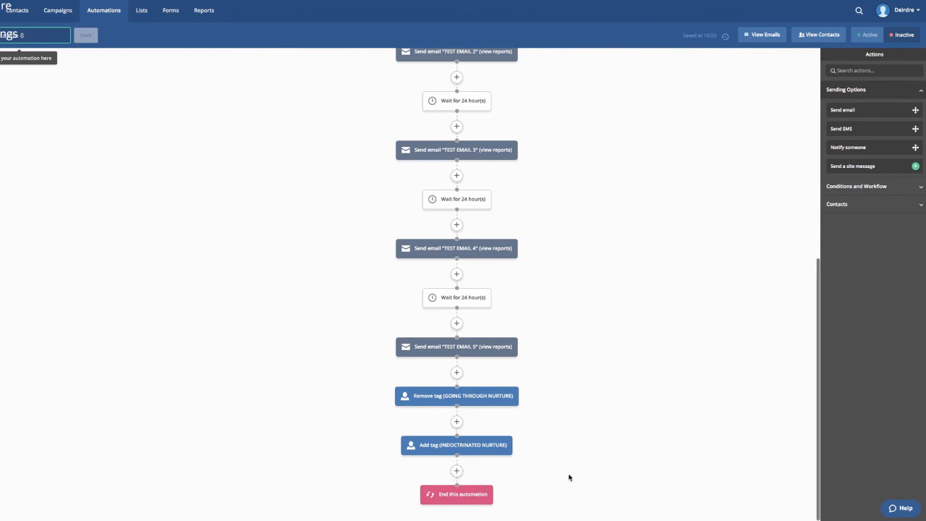
{"action": "scroll", "coordinate": [569, 478], "scroll_direction": "up", "scroll_amount": 1}
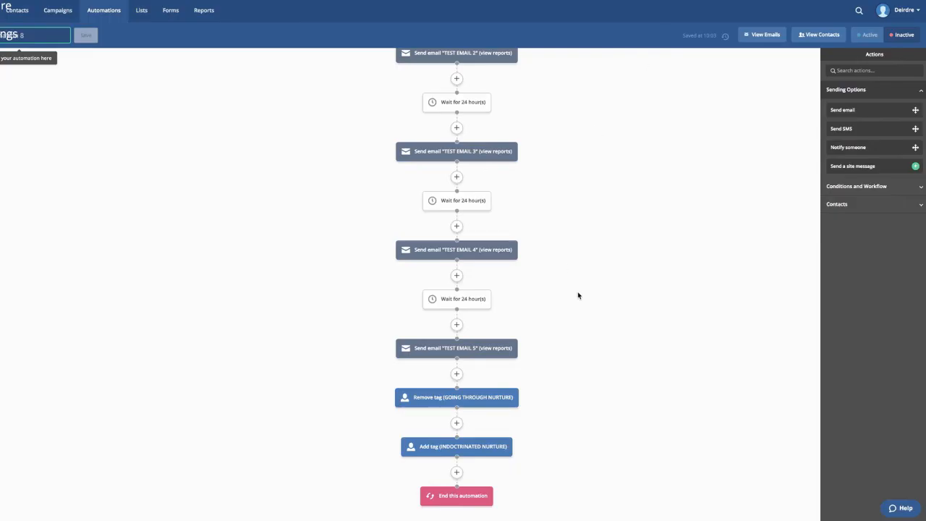
{"action": "scroll", "coordinate": [578, 295], "scroll_direction": "up", "scroll_amount": 10}
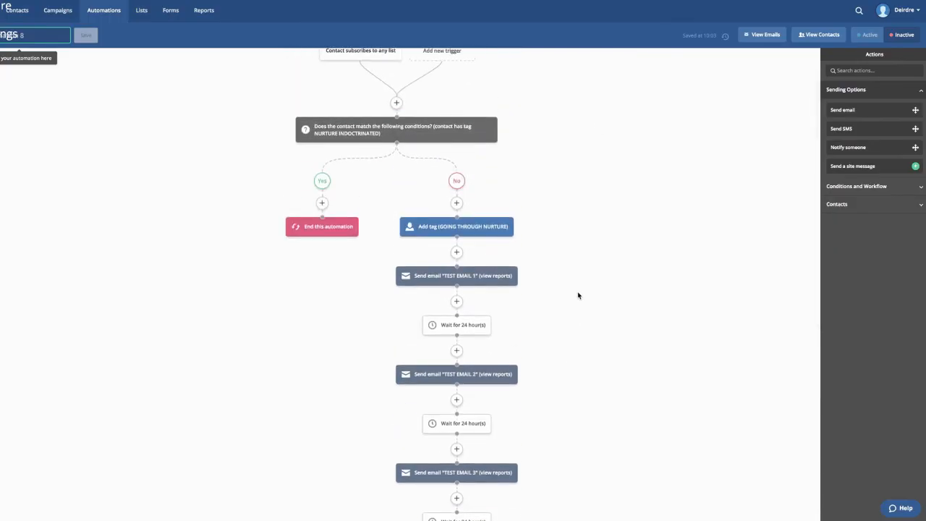